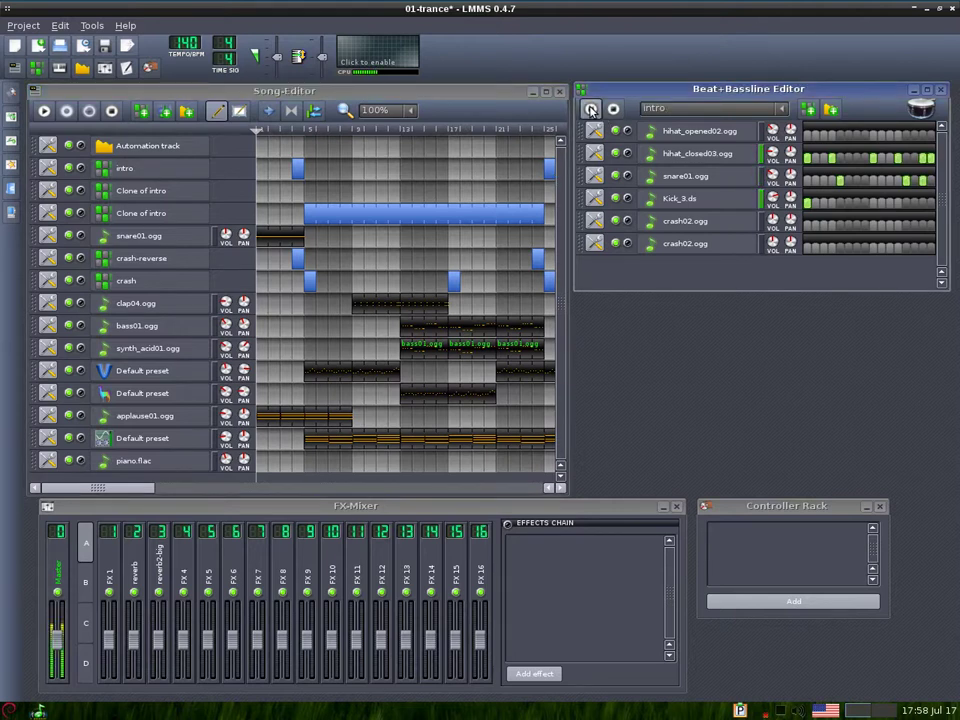
Audition the intro pattern and the Clone of intro pattern in the Beat+Bassline Editor, stopping playback after listening.
click(591, 110)
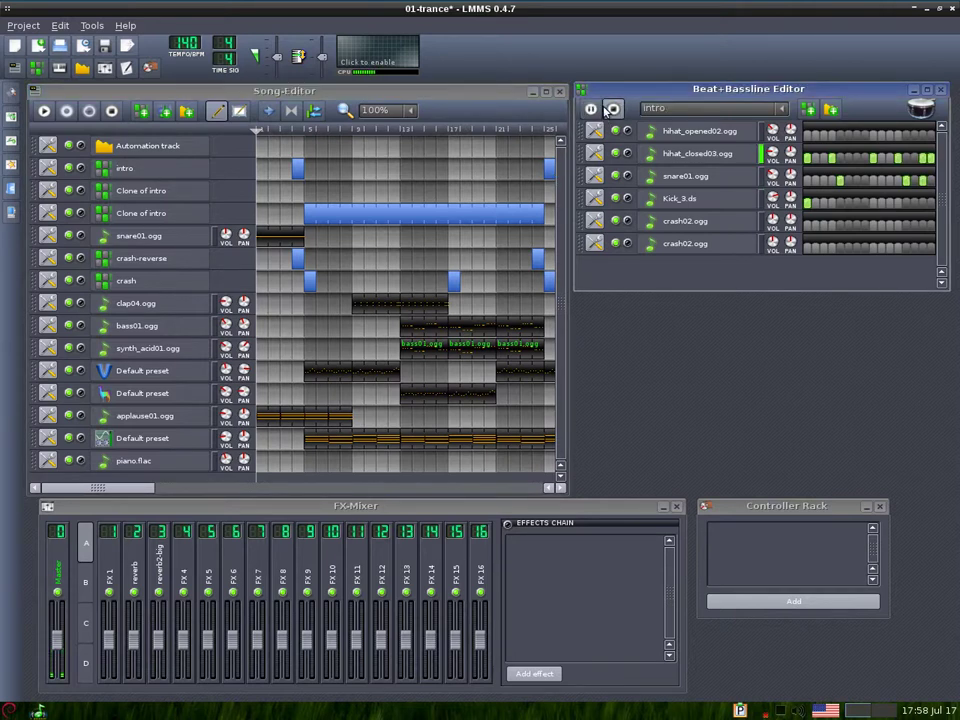
click(141, 205)
click(591, 110)
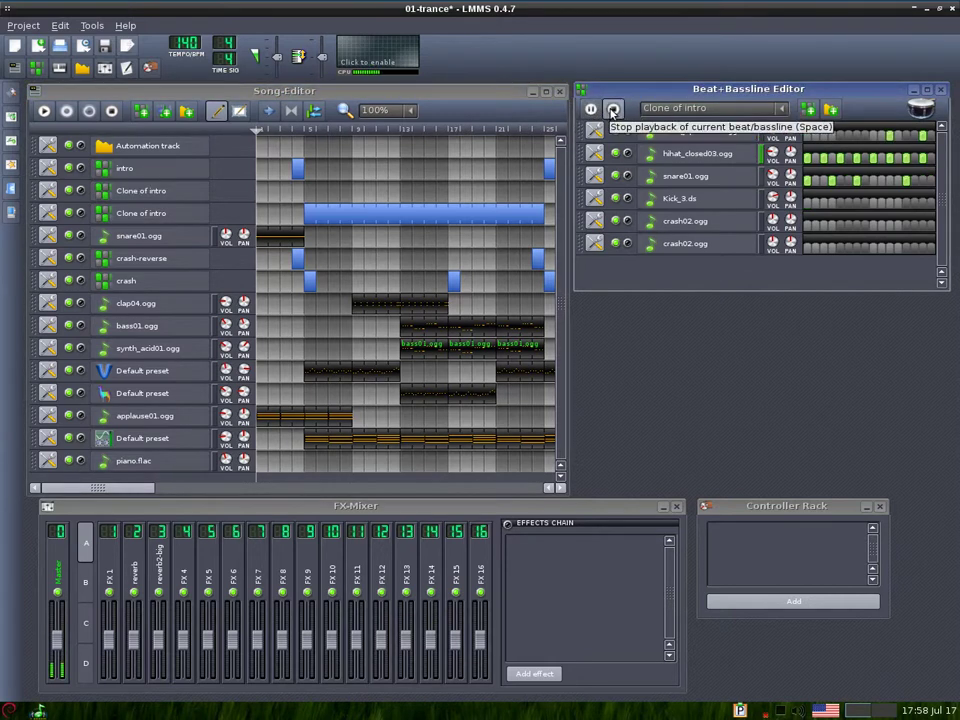
click(613, 110)
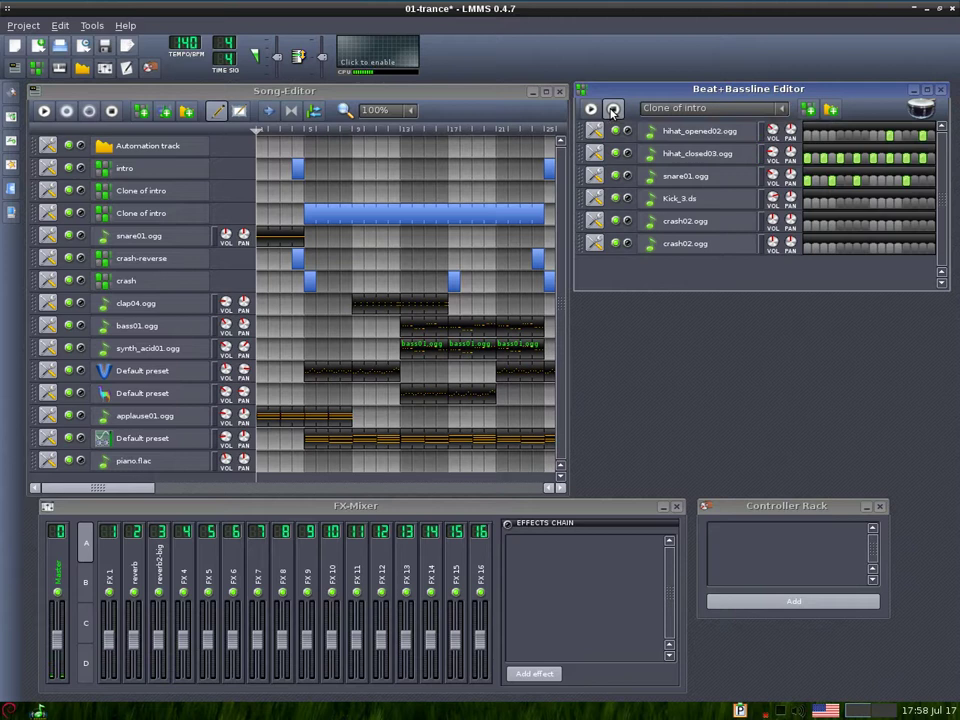
Open the snare01.ogg instrument and its pattern in the Piano-Roll, listen to it, and close the Piano-Roll.
click(145, 241)
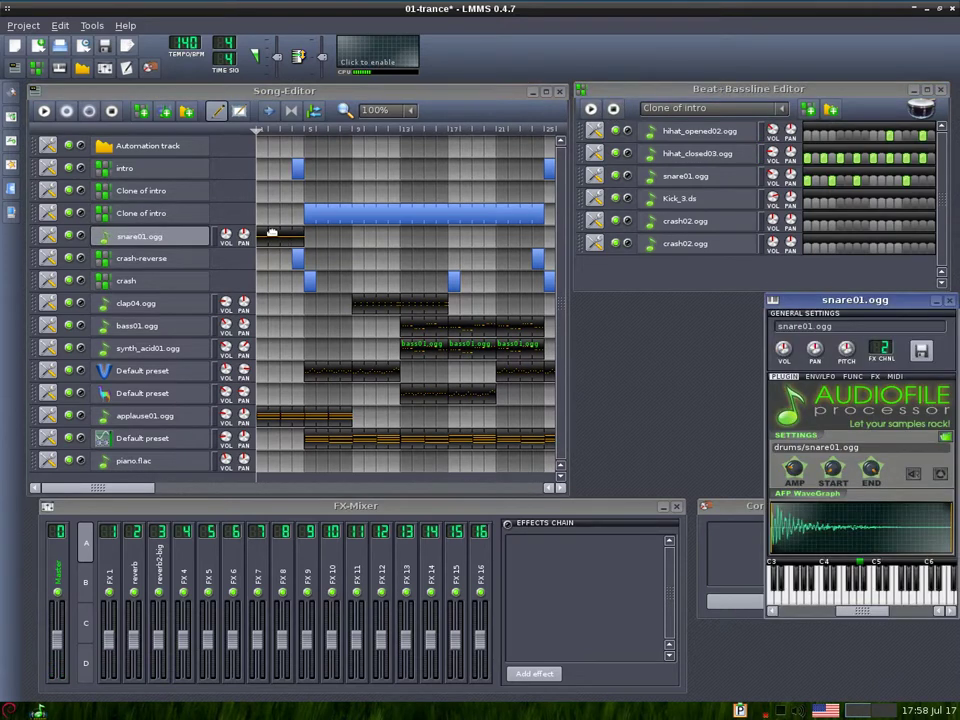
double_click(277, 237)
click(41, 366)
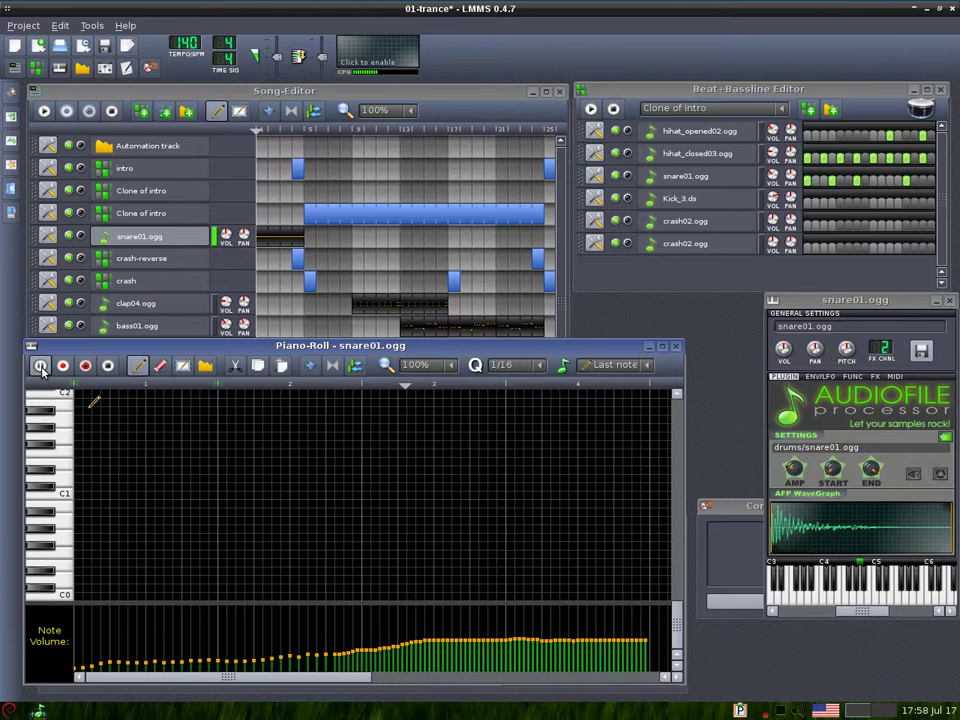
click(108, 366)
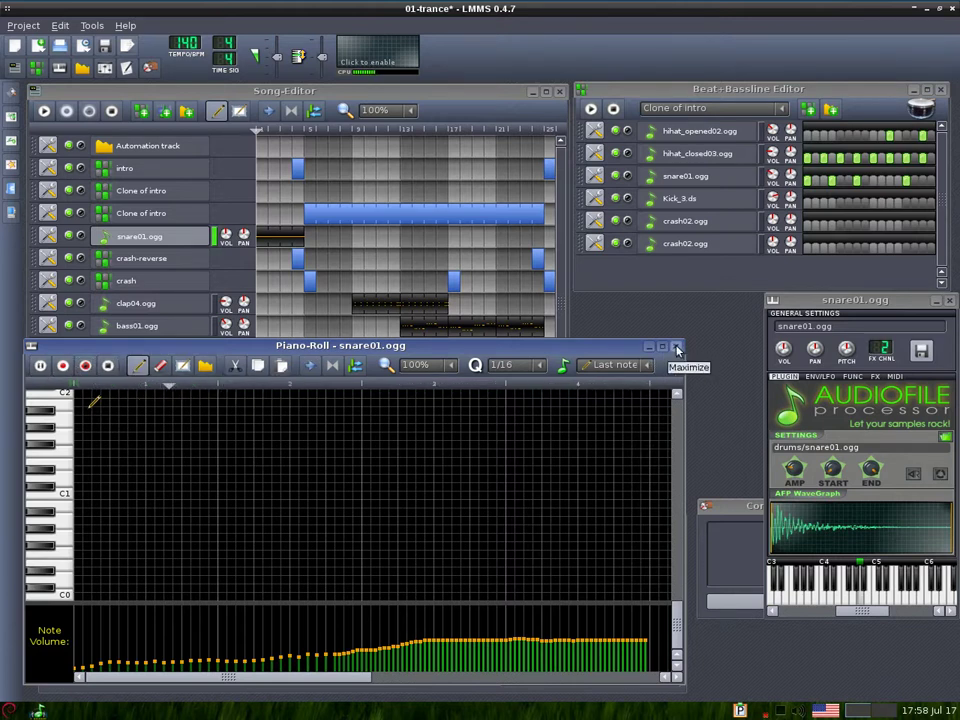
key(F7)
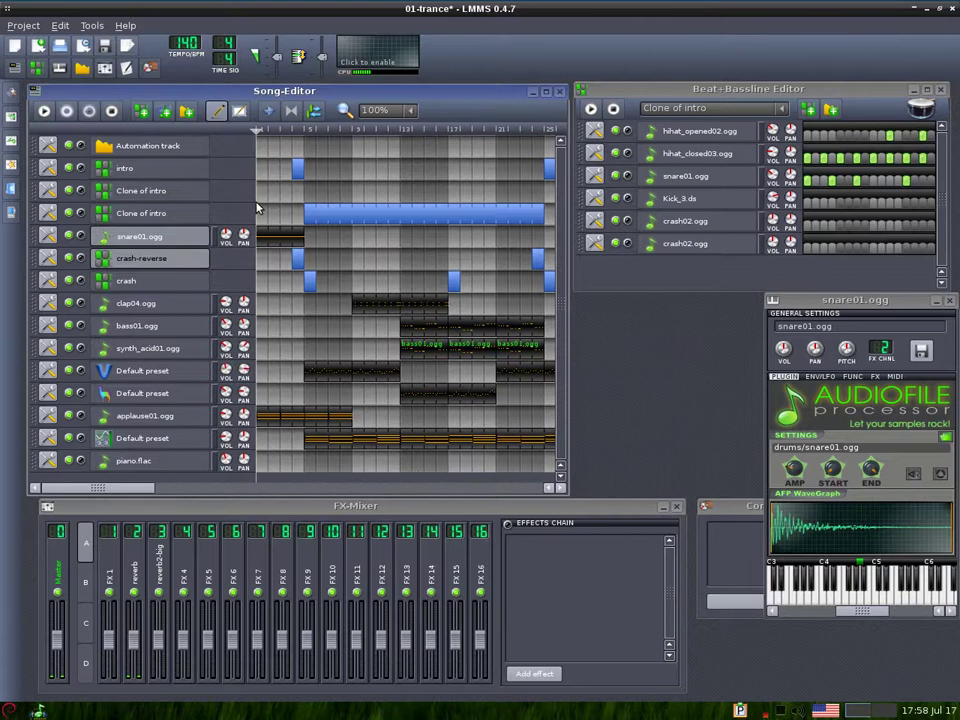
Load the crash-reverse pattern in the Beat+Bassline Editor, play it back and stop it.
click(145, 260)
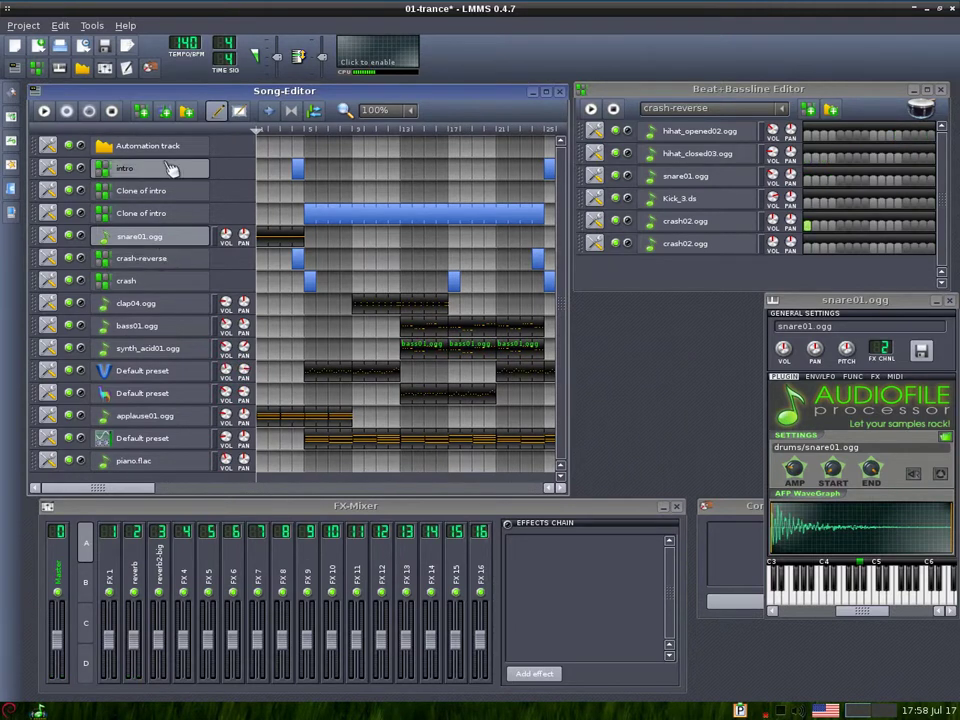
click(590, 110)
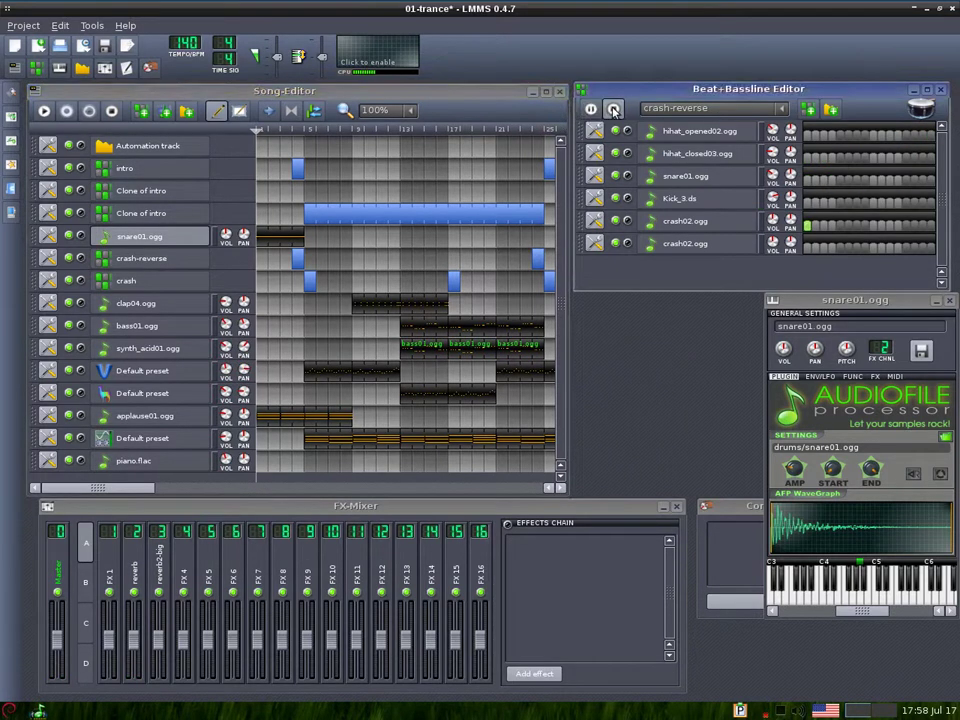
click(415, 126)
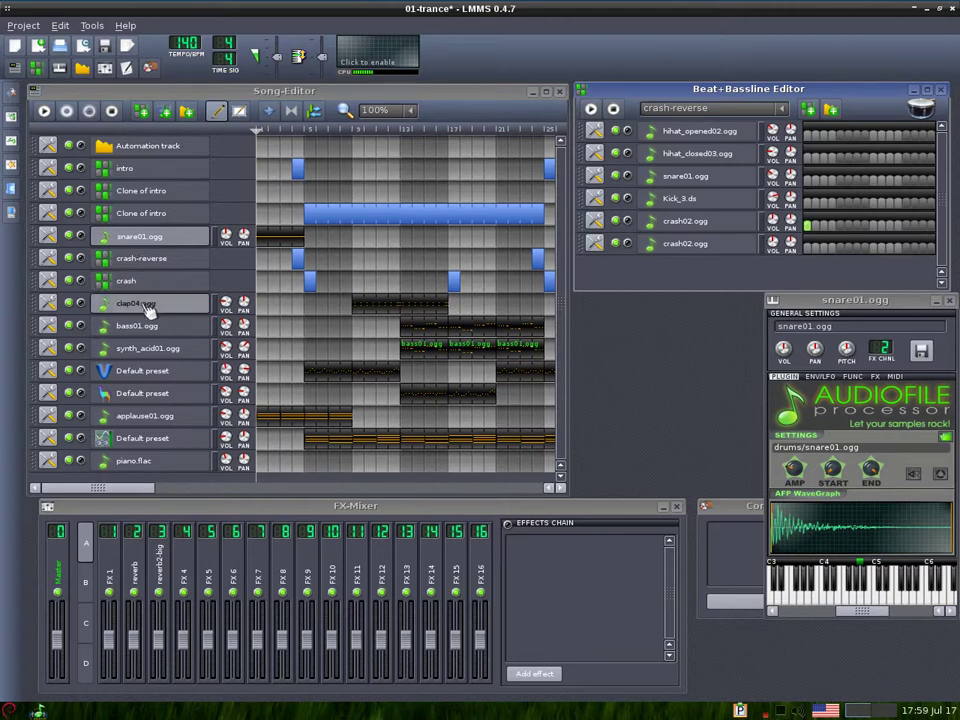
Listen to the clap04.ogg pattern in the Piano-Roll, and close it along with the snare01.ogg instrument window.
double_click(389, 304)
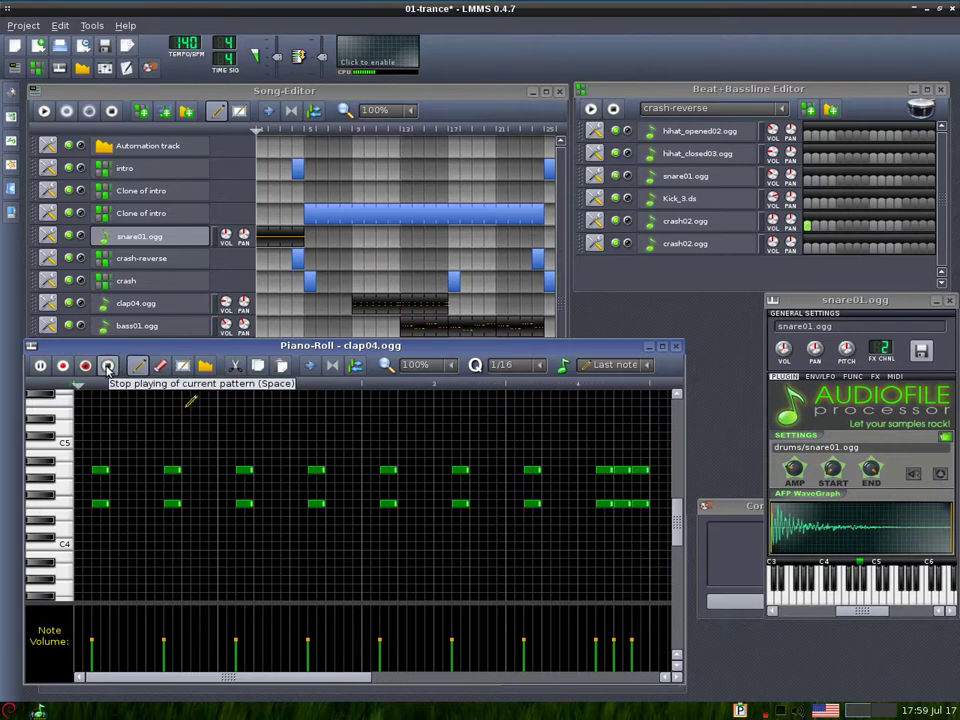
click(108, 366)
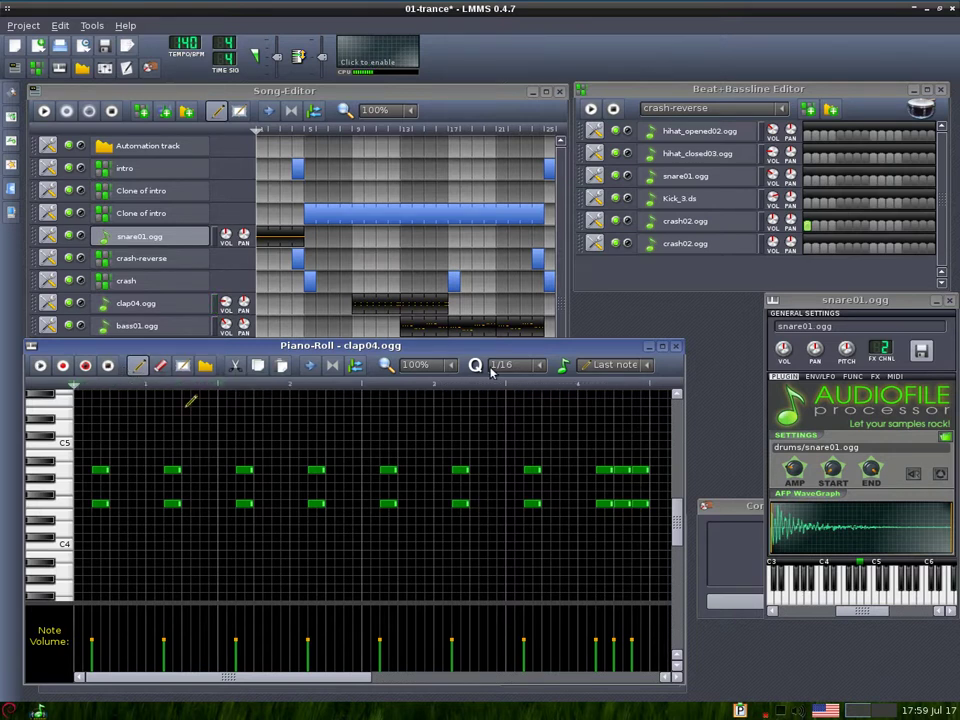
click(675, 347)
click(951, 300)
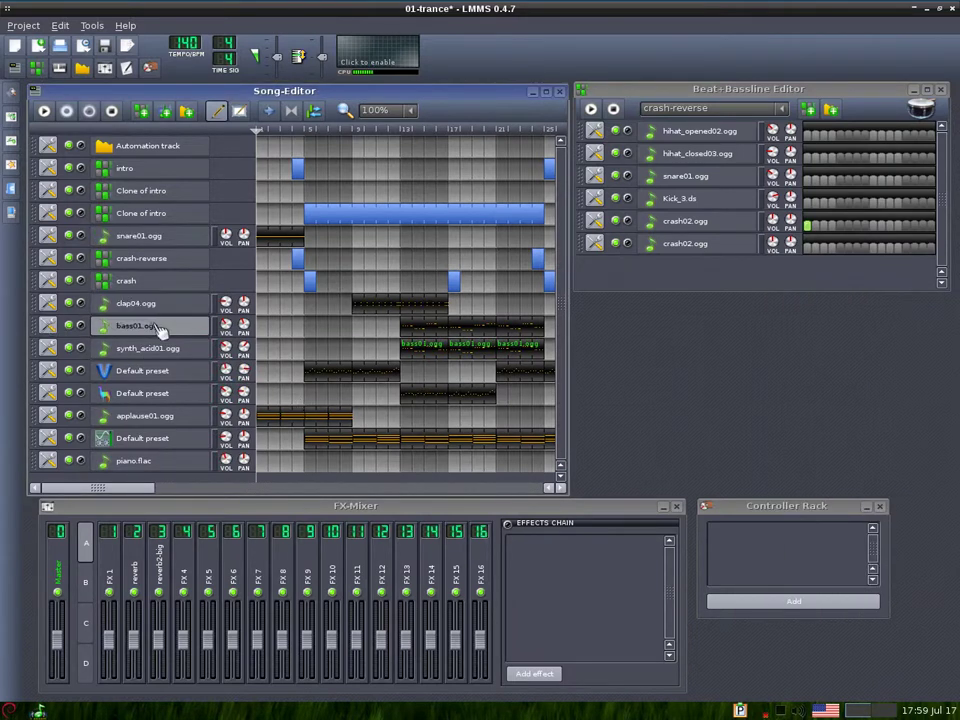
Open the first bass01.ogg pattern in the Piano-Roll, listen to it, and close the Piano-Roll.
double_click(416, 328)
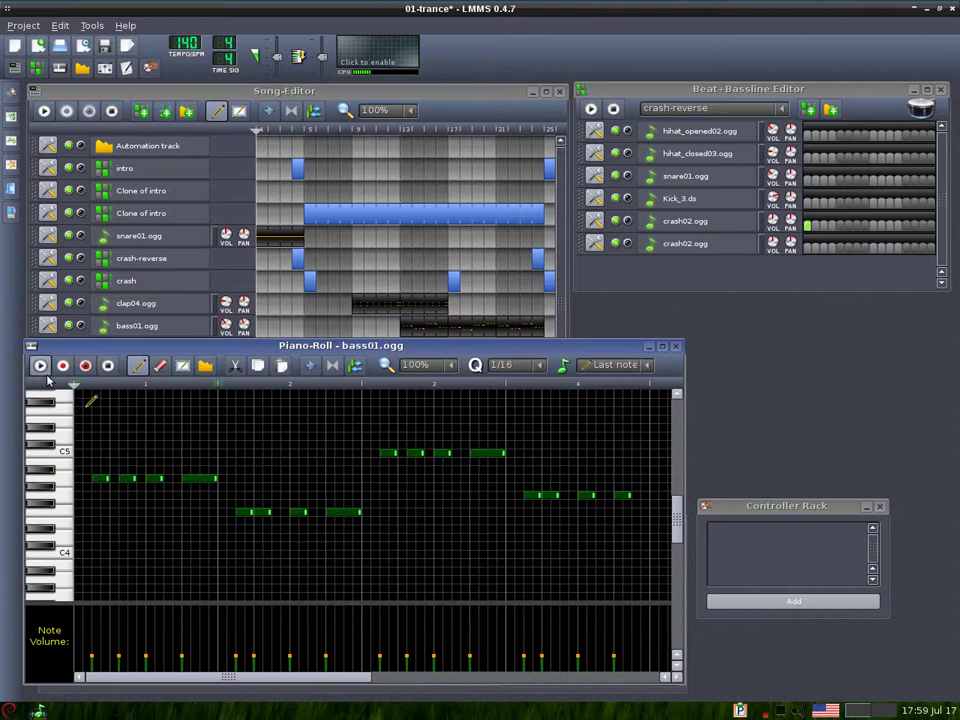
click(109, 366)
click(676, 347)
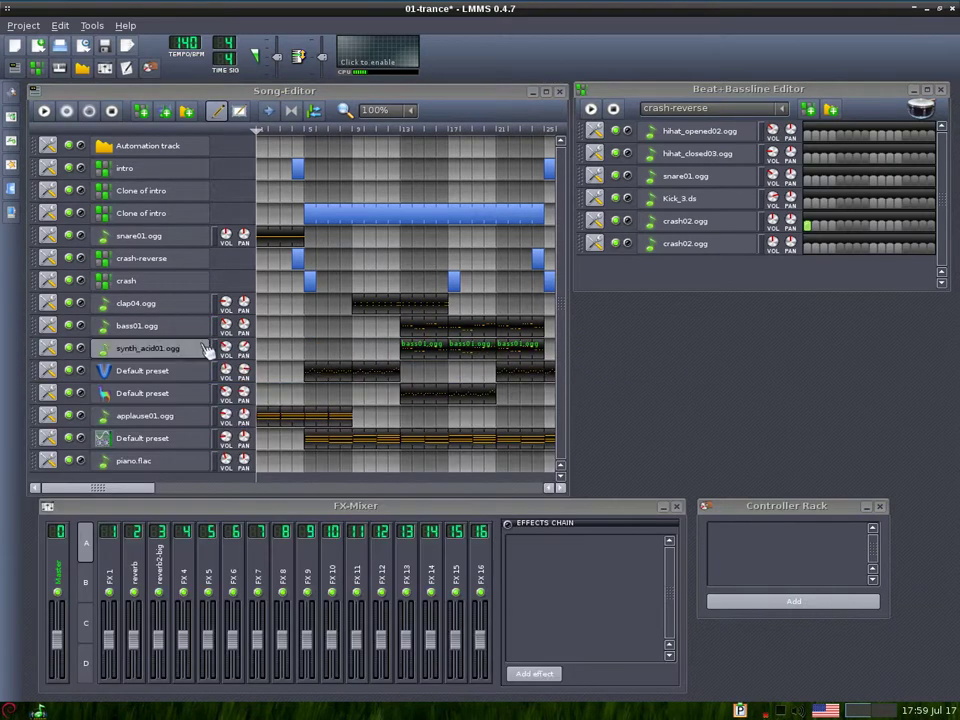
Open the synth_acid01.ogg instrument and its first pattern, audition the pattern in the Piano-Roll, and close both windows.
click(176, 357)
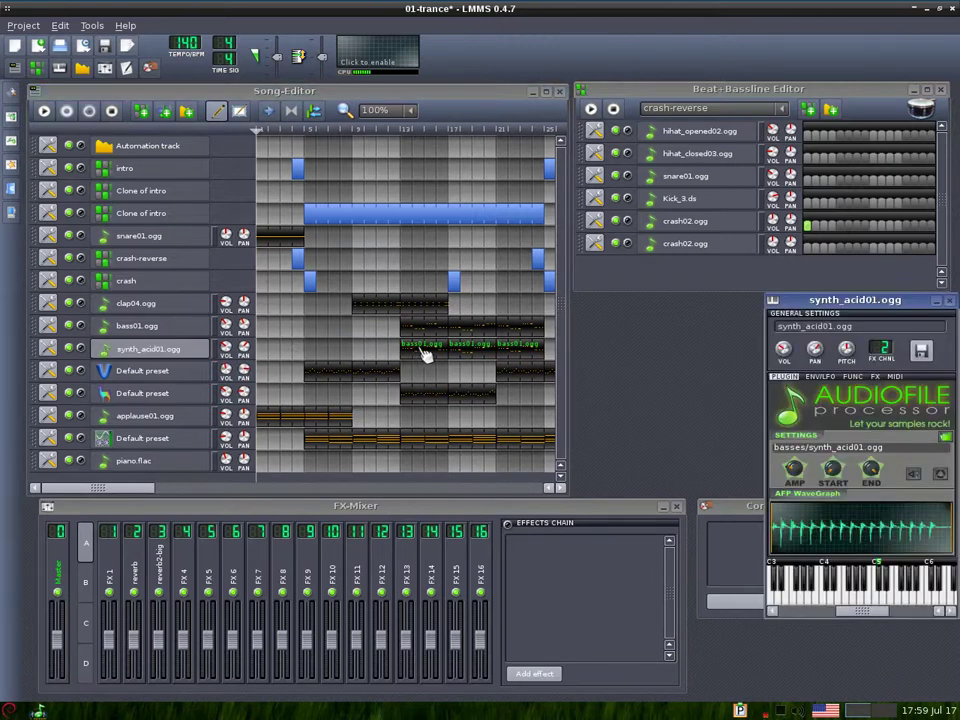
double_click(424, 353)
key(space)
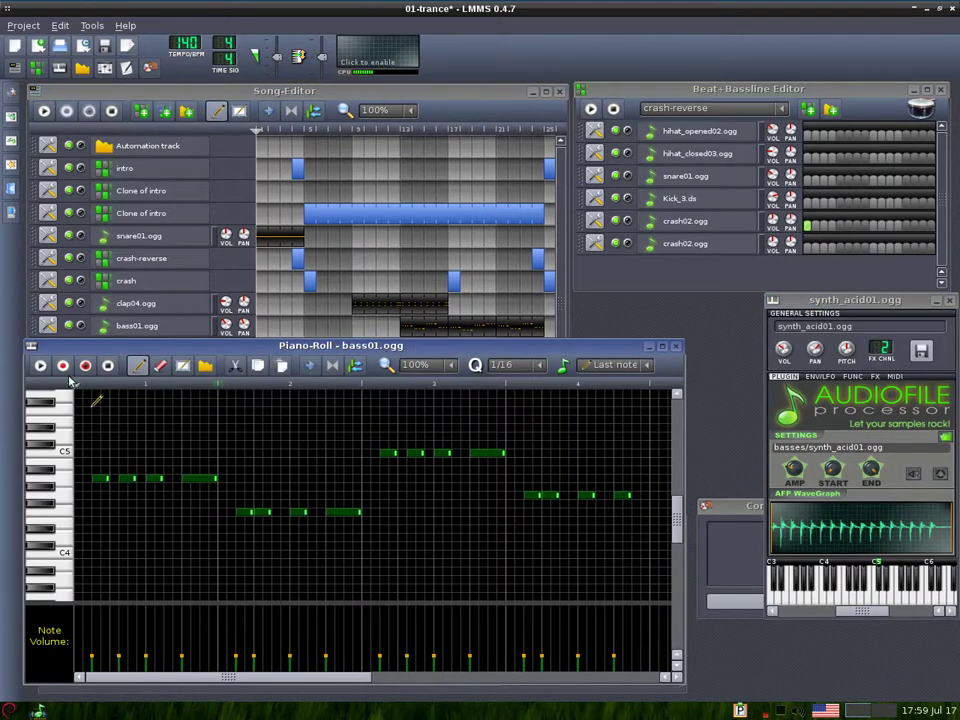
key(space)
click(675, 346)
click(949, 301)
Compare the bass01.ogg and synth_acid01.ogg instruments side by side, and close both instrument windows.
click(160, 328)
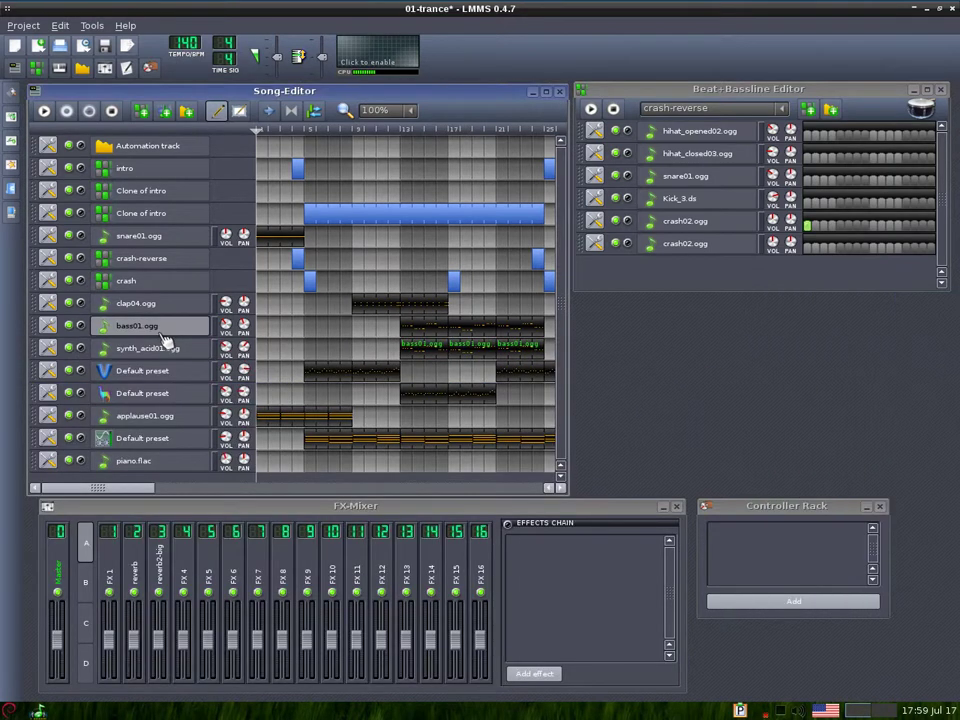
click(168, 352)
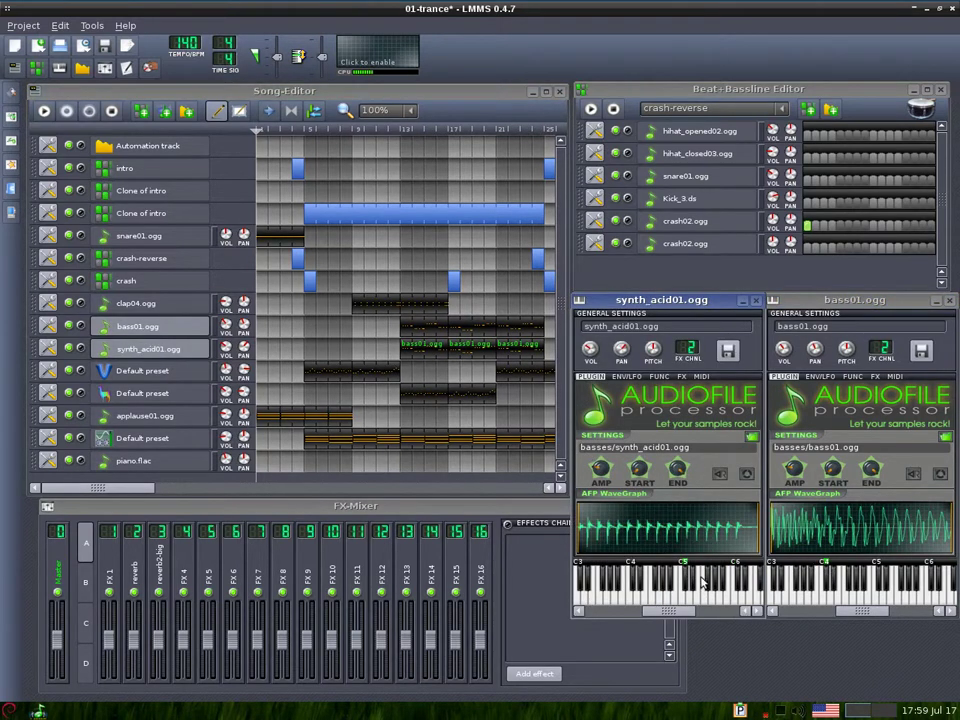
click(949, 301)
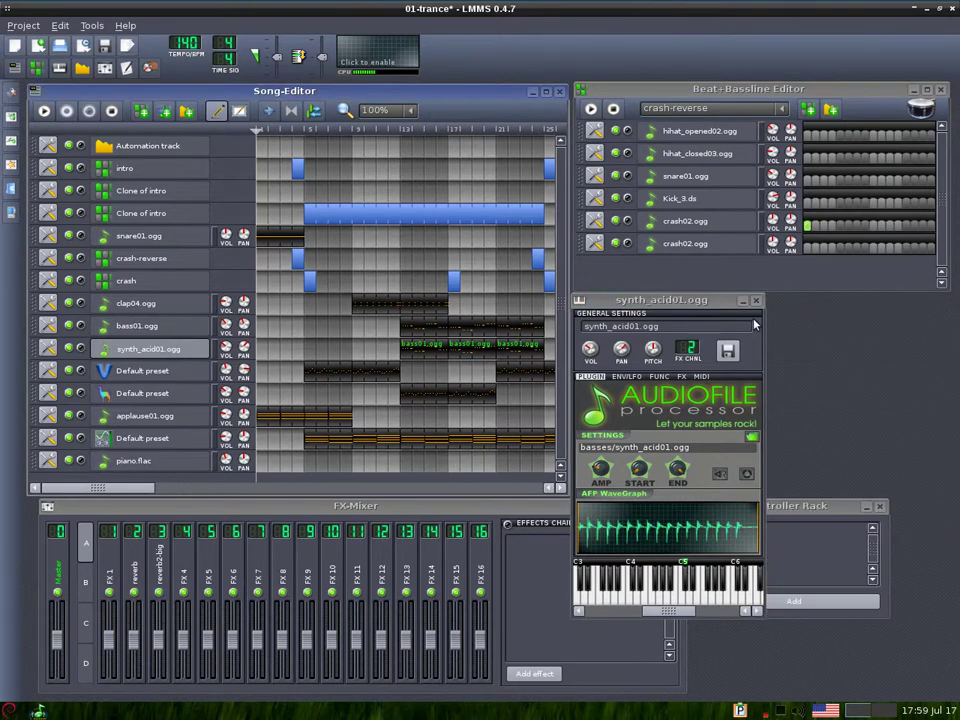
click(756, 300)
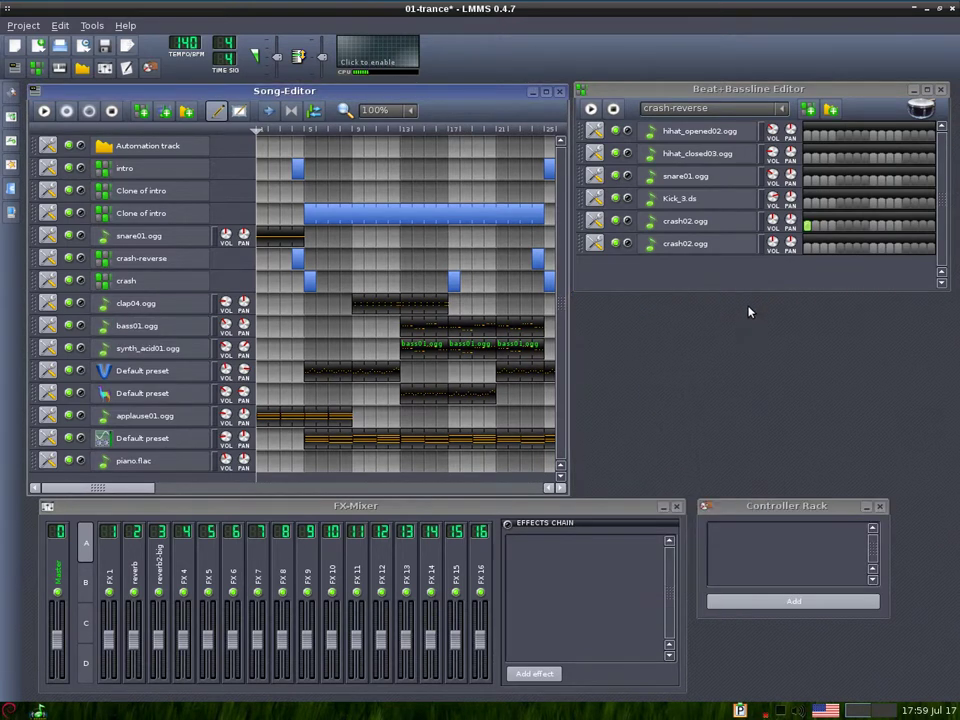
Audition the string instrument on the Default preset track below synth_acid01.ogg and its first pattern, and close both windows.
click(192, 372)
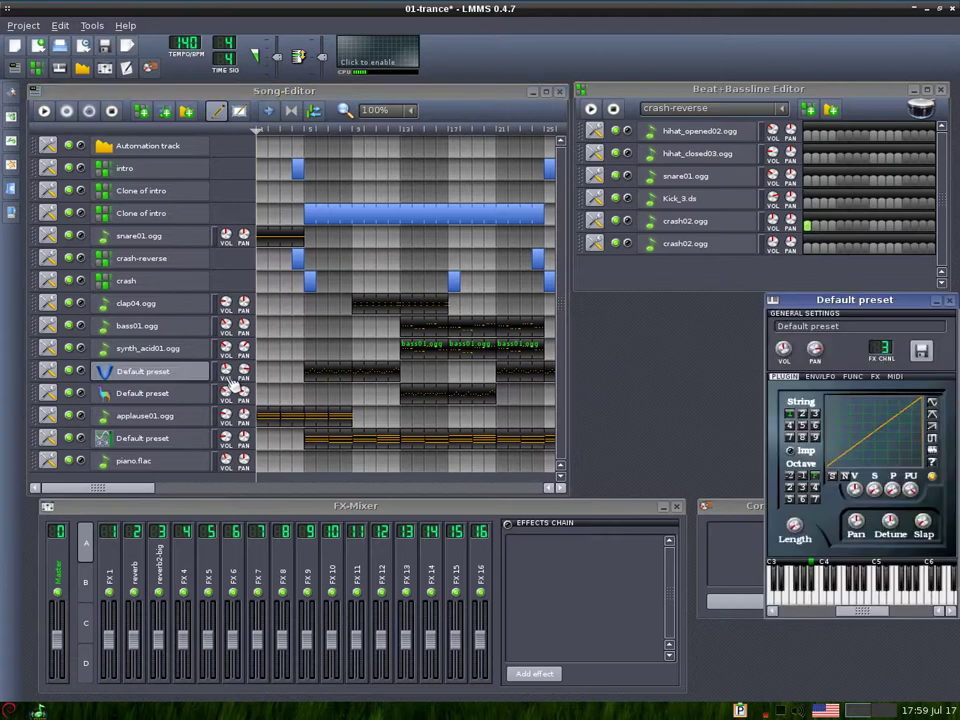
click(836, 597)
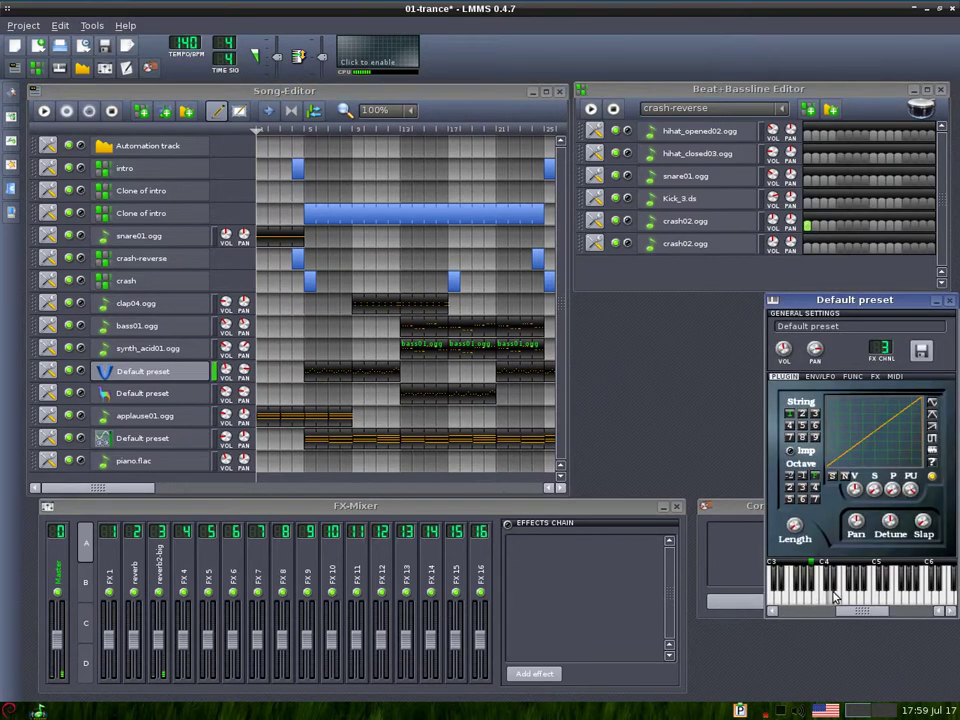
double_click(333, 380)
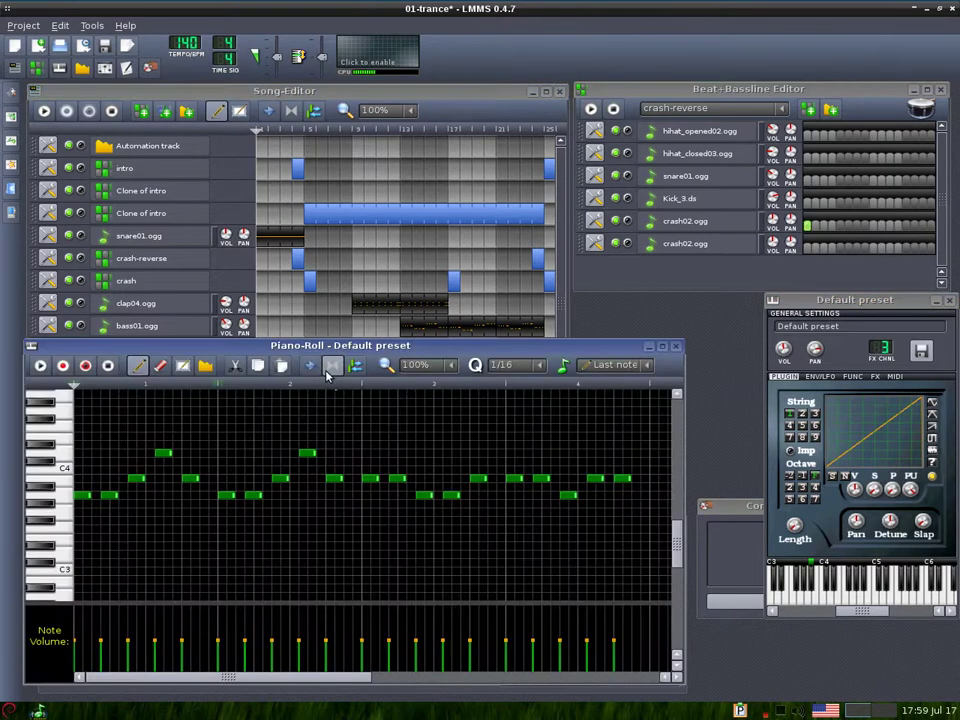
click(40, 365)
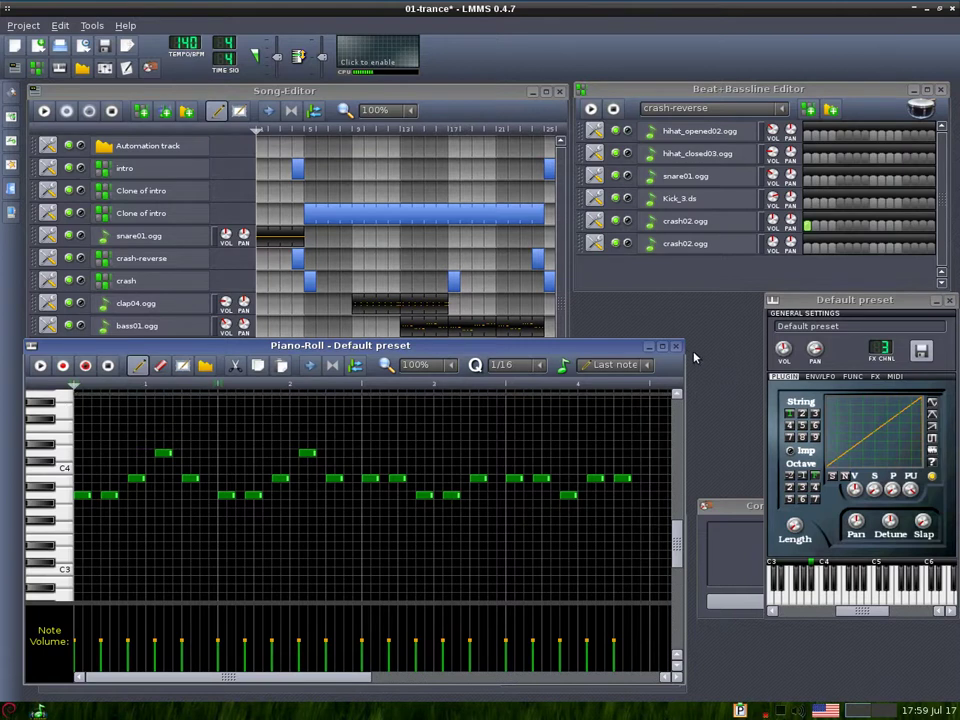
key(F7)
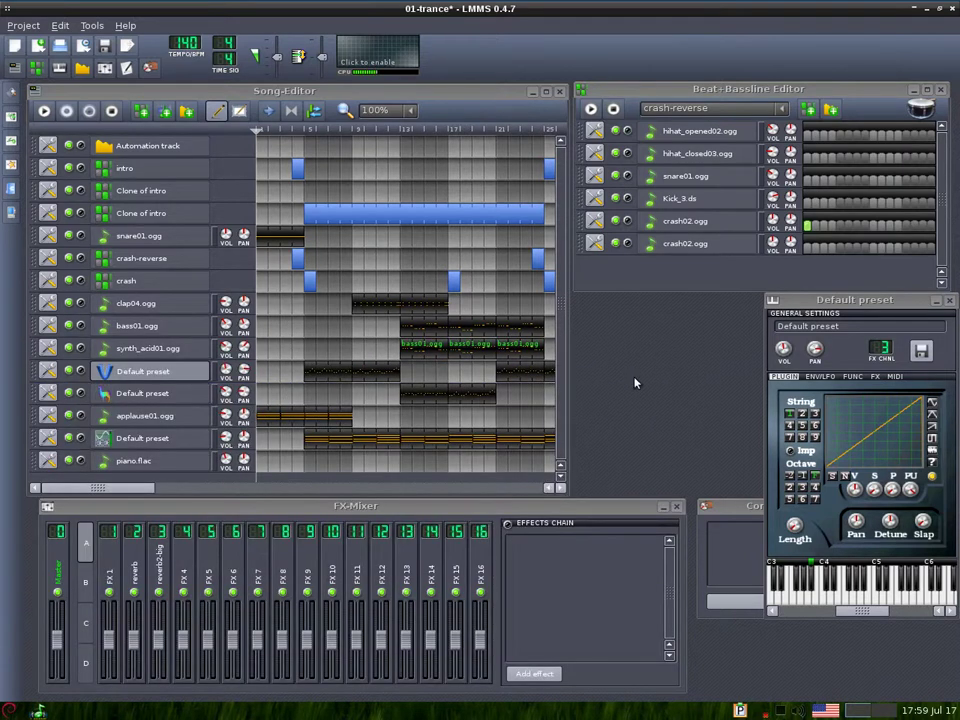
click(950, 302)
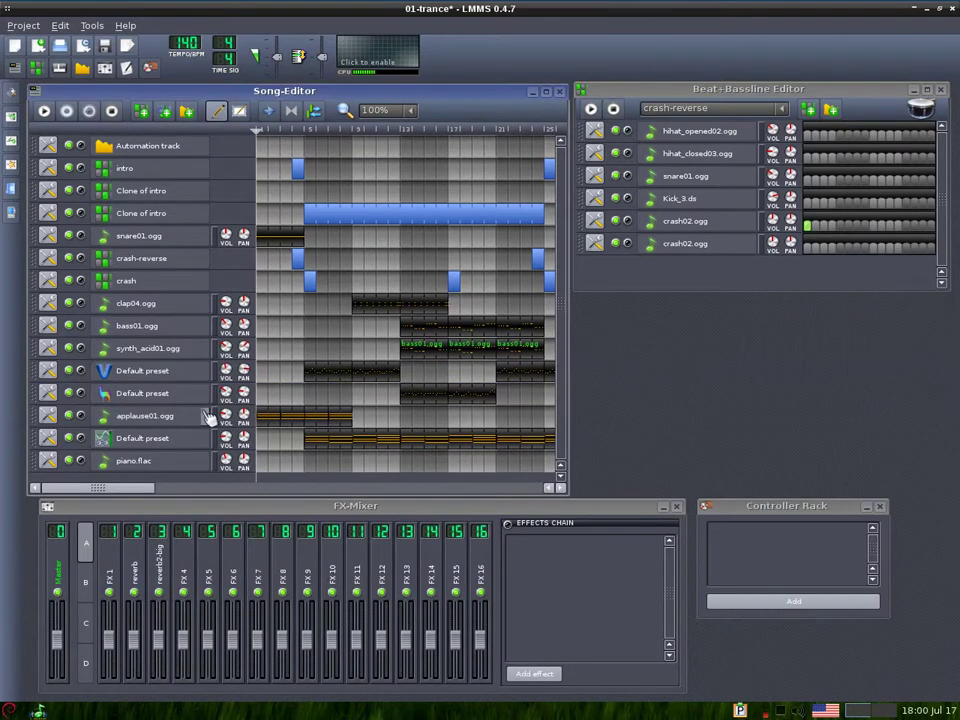
Open the LB-302 bass synth on the Default preset track above applause01.ogg, audition its first pattern, and close both windows.
click(168, 397)
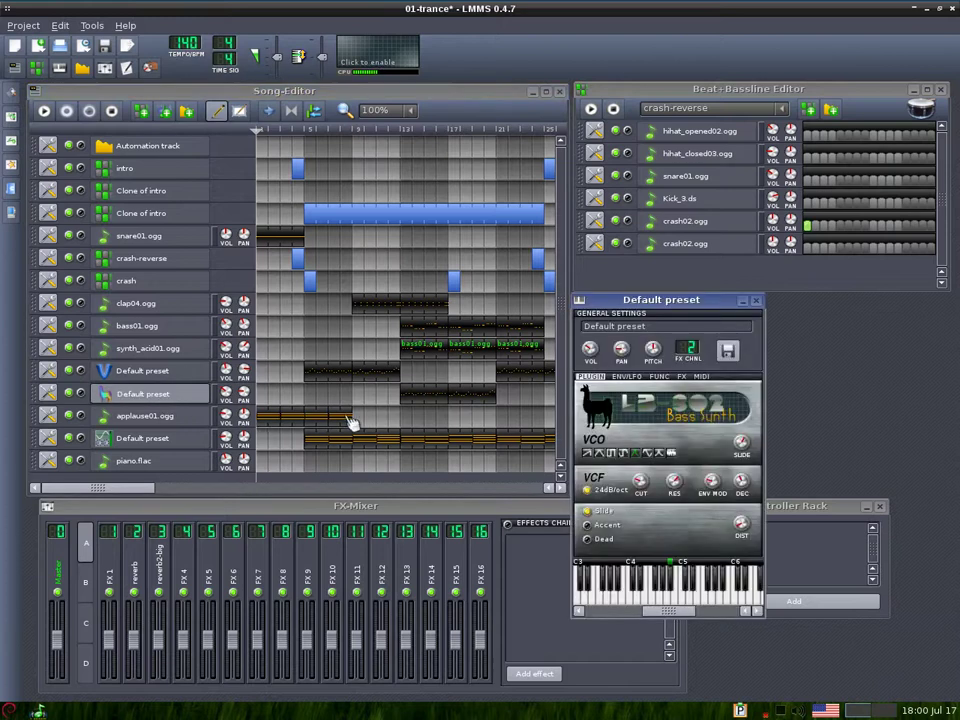
double_click(413, 396)
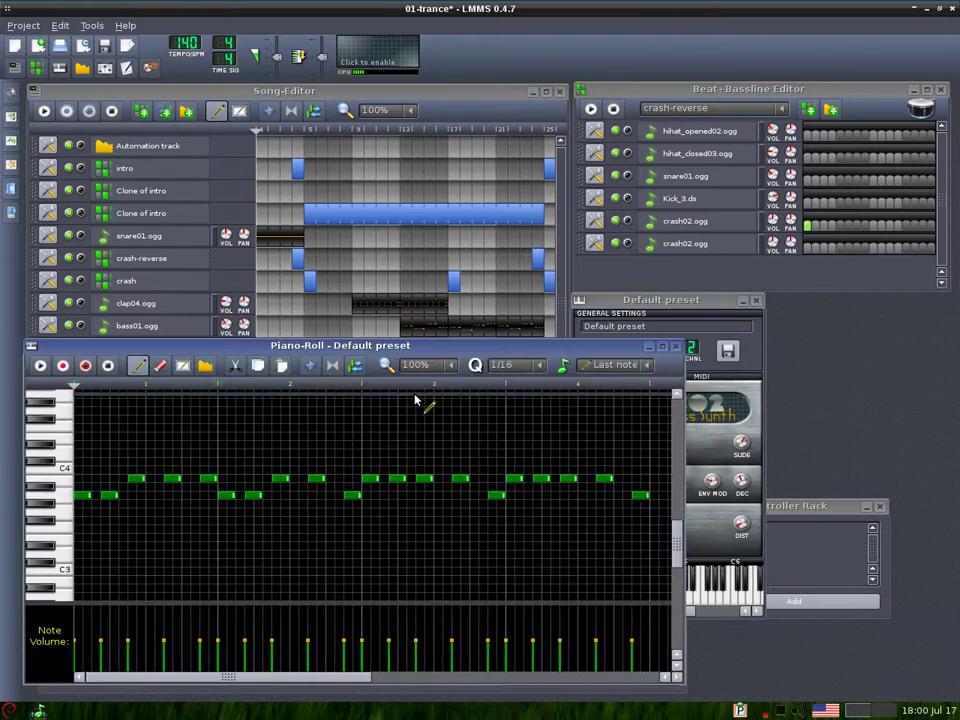
click(112, 370)
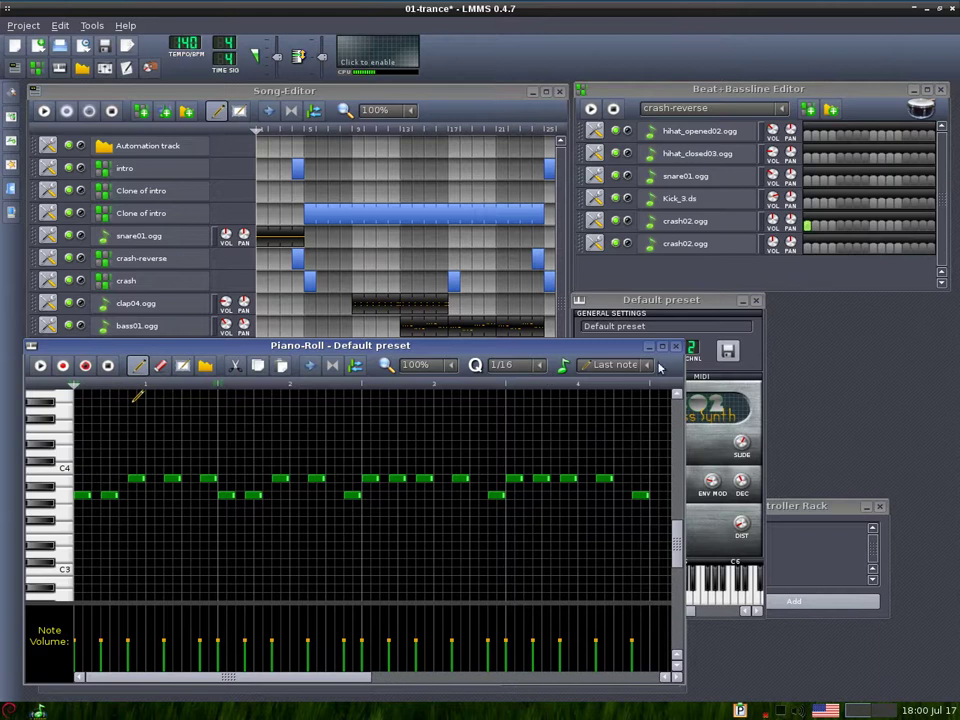
click(676, 347)
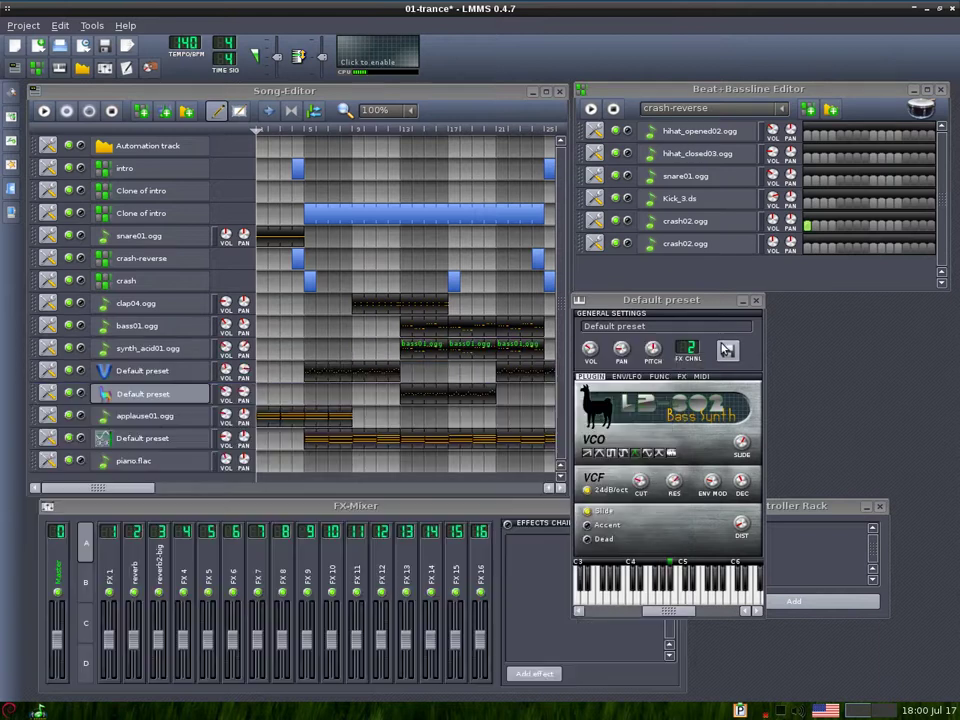
click(756, 301)
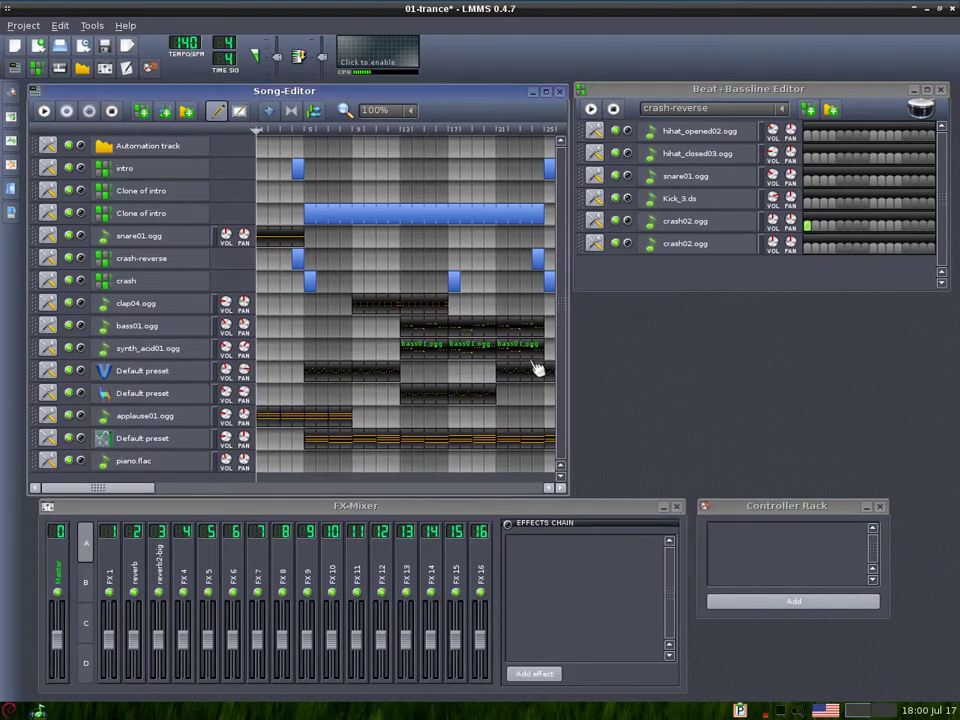
Open the applause01.ogg instrument, sound a note on its keyboard, and close the instrument window.
click(150, 418)
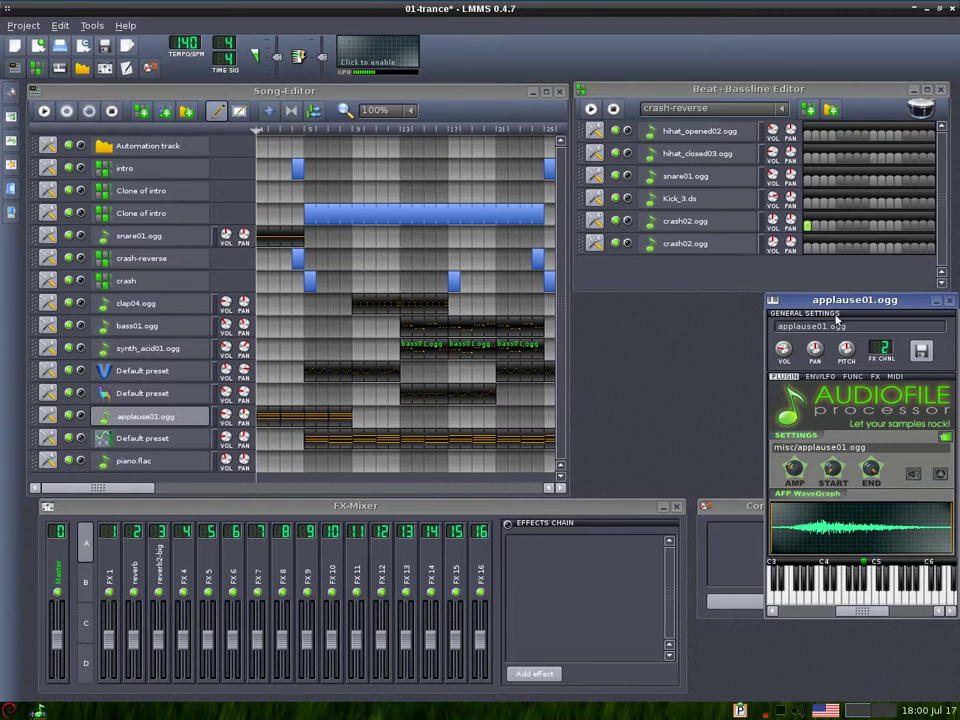
click(843, 593)
click(950, 300)
Open the ZynAddSubFX instrument on the Default preset track below applause01.ogg, audition its first pattern and keyboard, and close both windows.
click(185, 440)
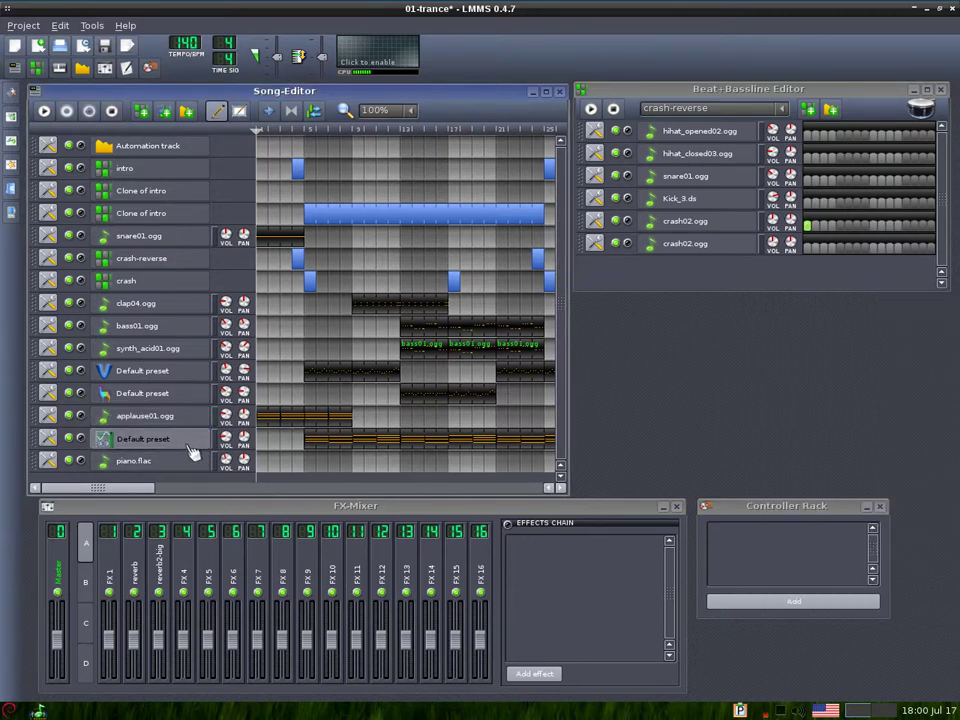
double_click(316, 440)
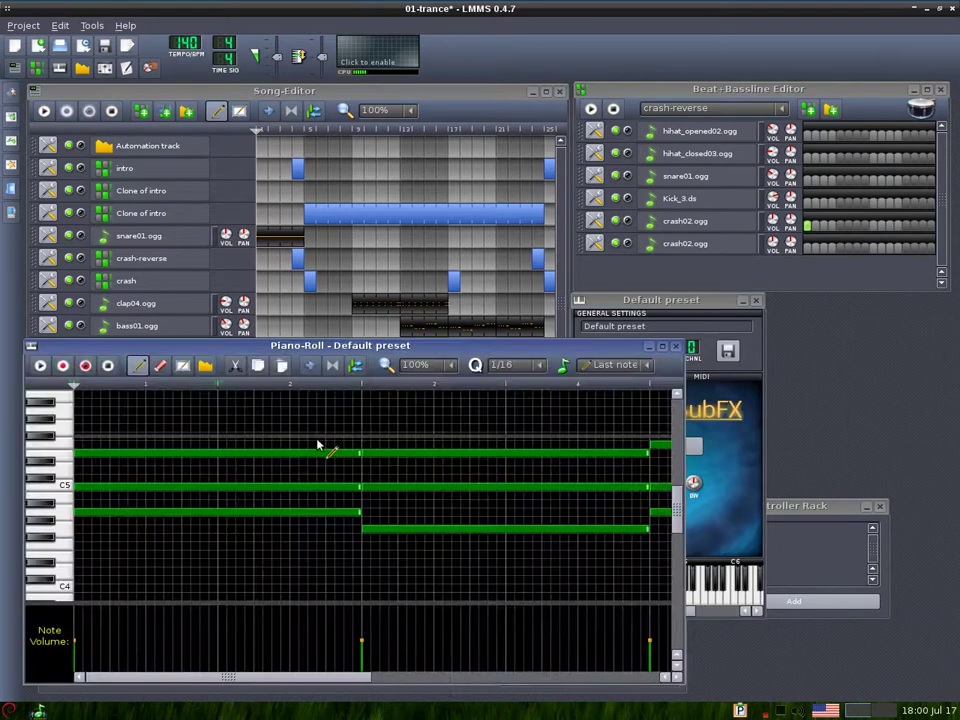
click(108, 365)
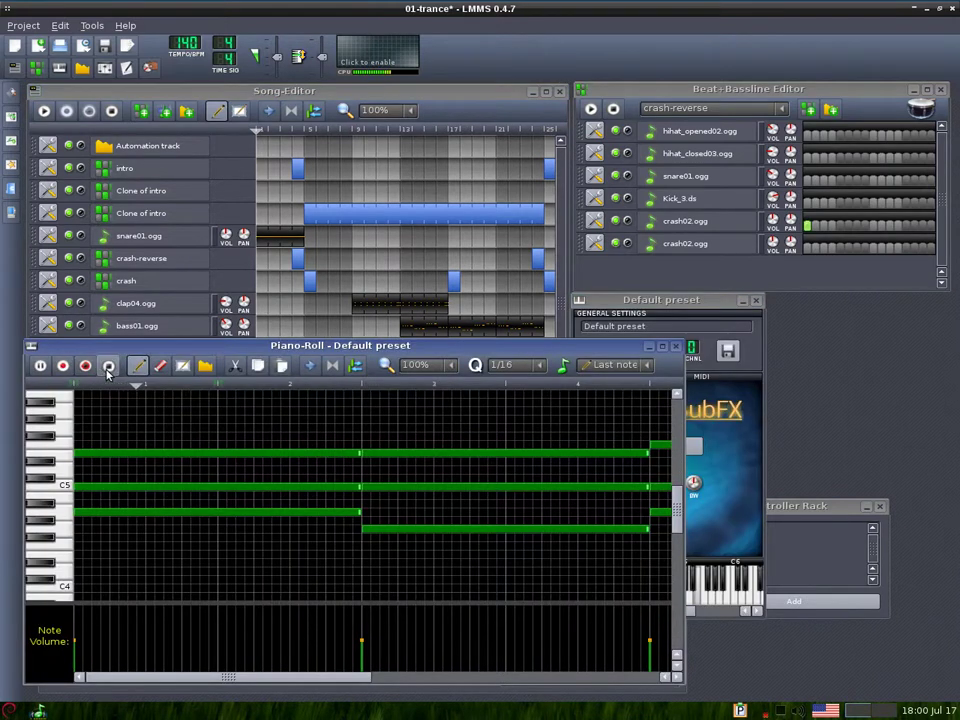
click(676, 347)
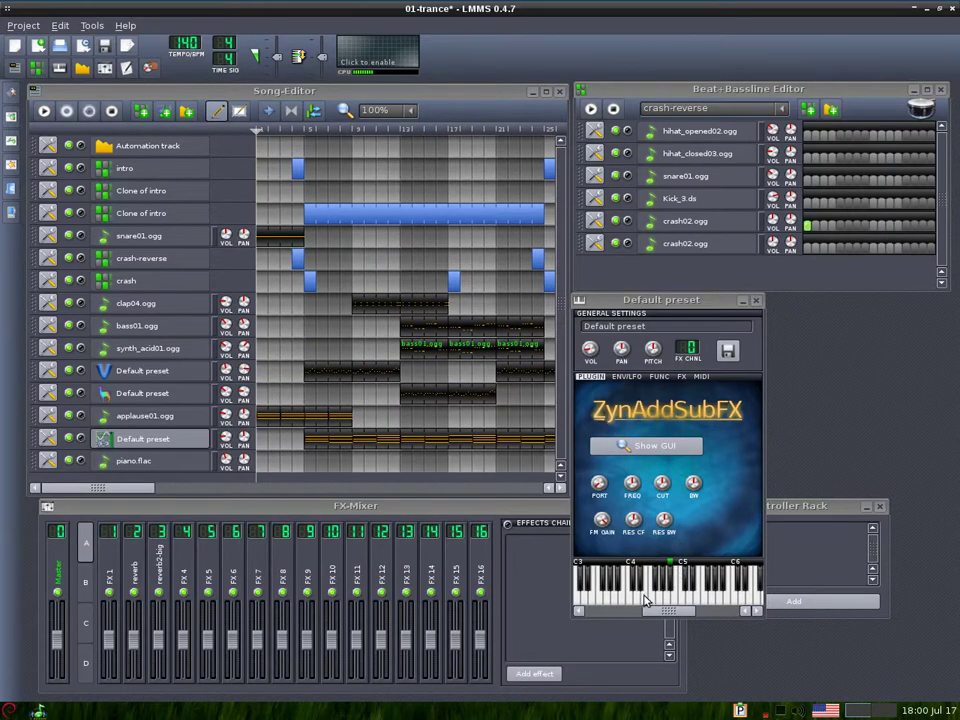
click(657, 598)
click(153, 466)
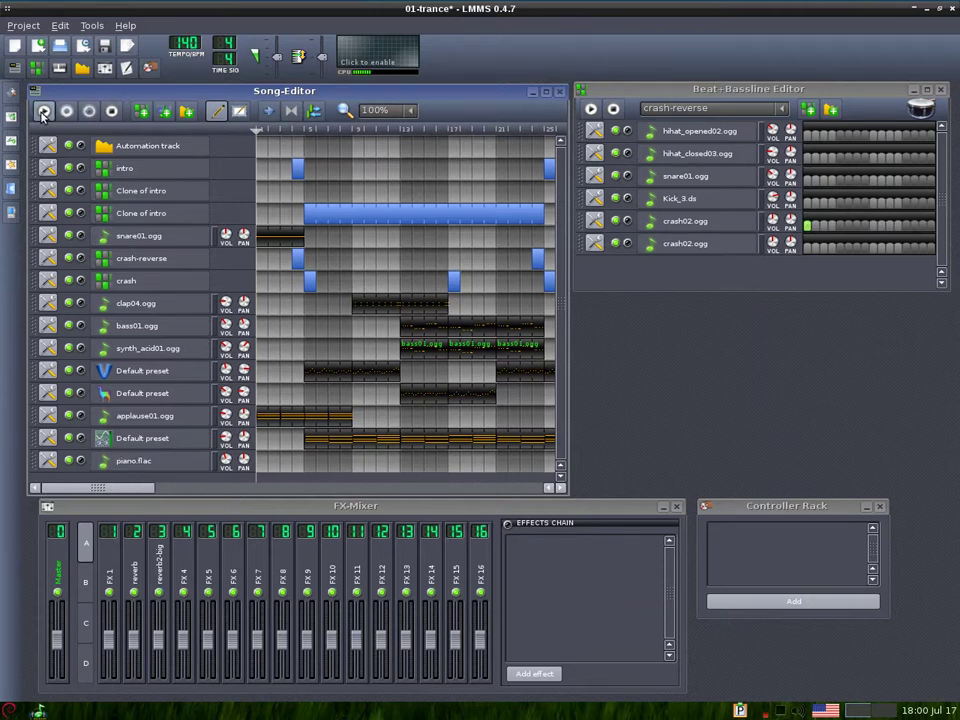
Open the Calf Reverb controls of the reverb and reverb2-big mixer channels and place the two windows side by side.
click(118, 569)
click(137, 570)
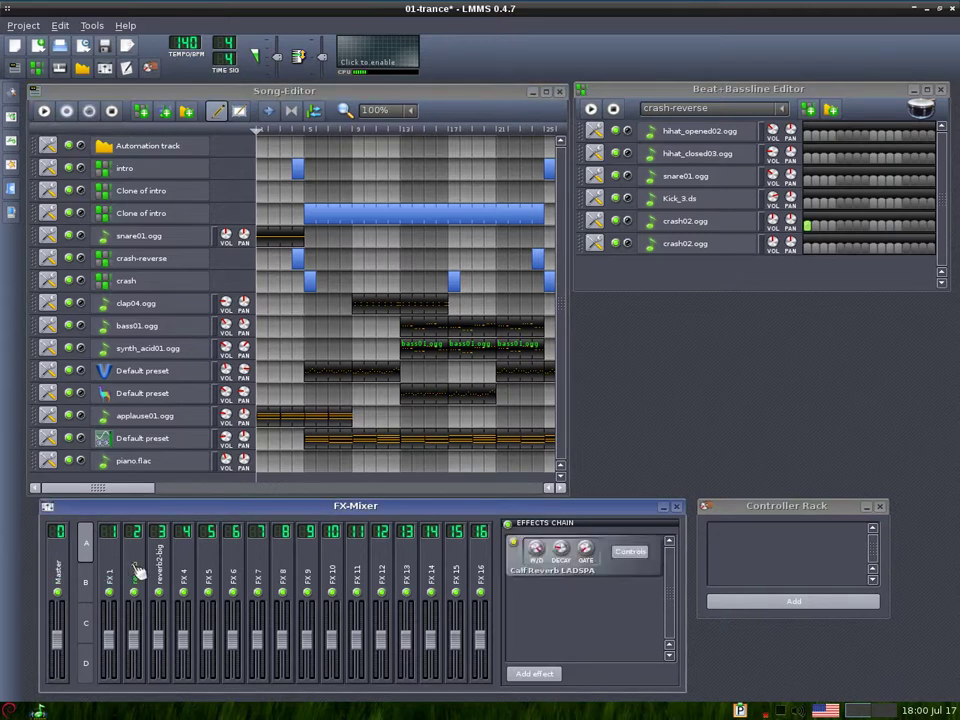
click(640, 553)
drag(750, 489, 676, 345)
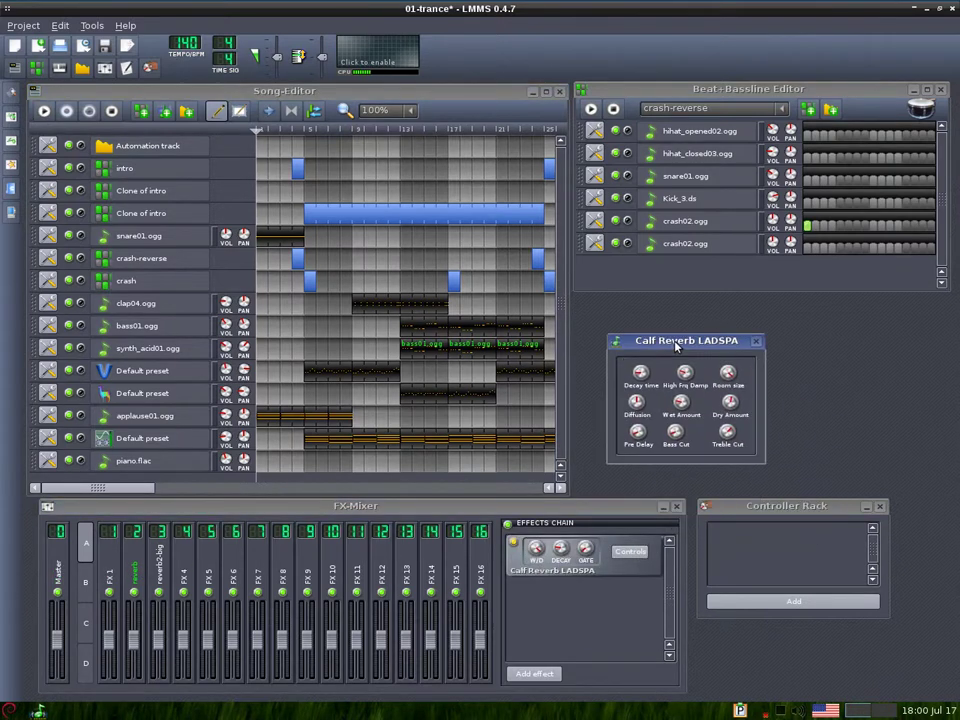
click(160, 568)
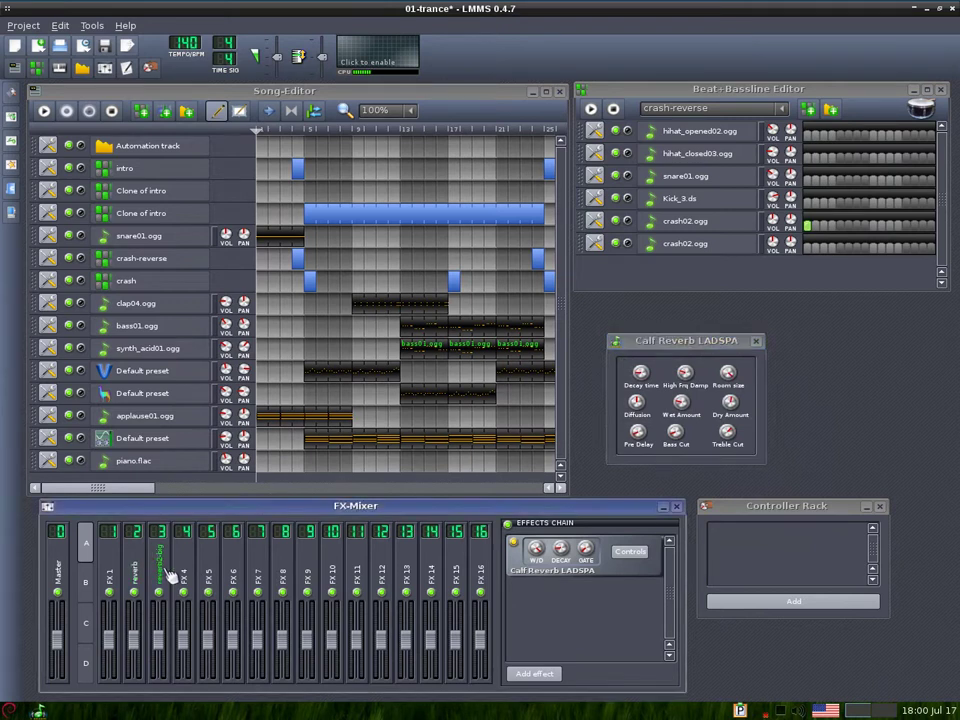
click(635, 553)
drag(760, 428, 862, 345)
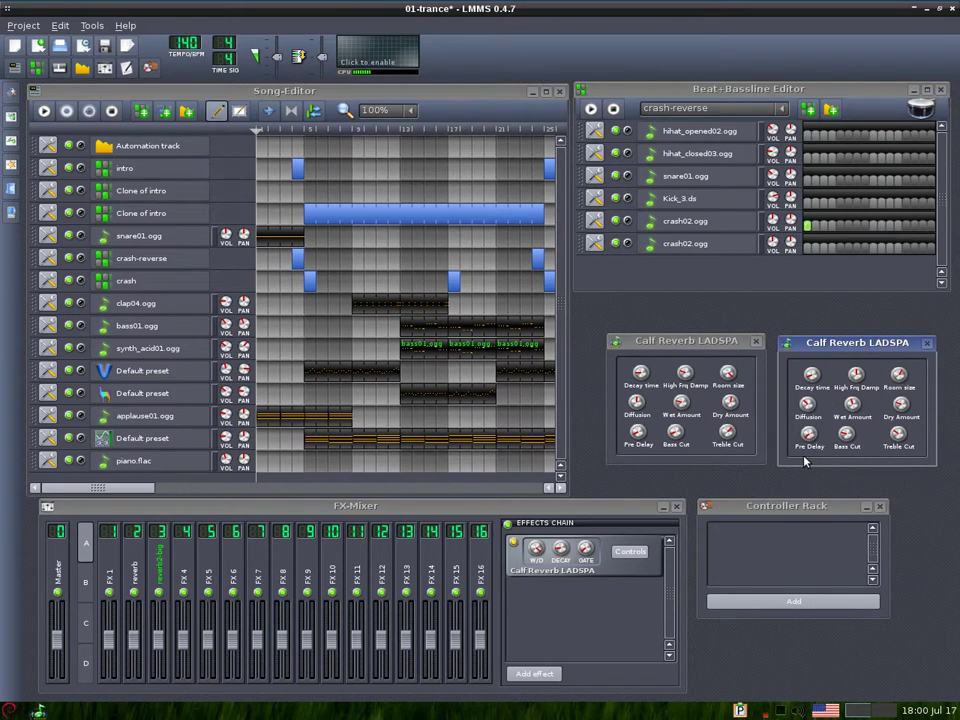
Play the whole song from the beginning with the output visualization switched on for most of it, and stop playback at the end.
click(44, 111)
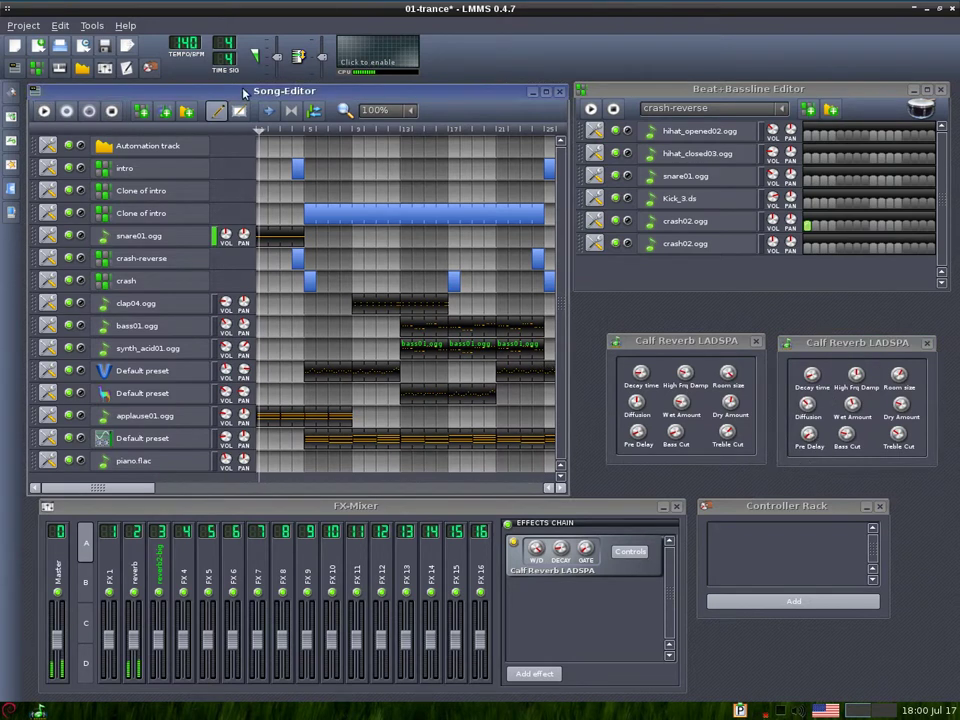
click(368, 63)
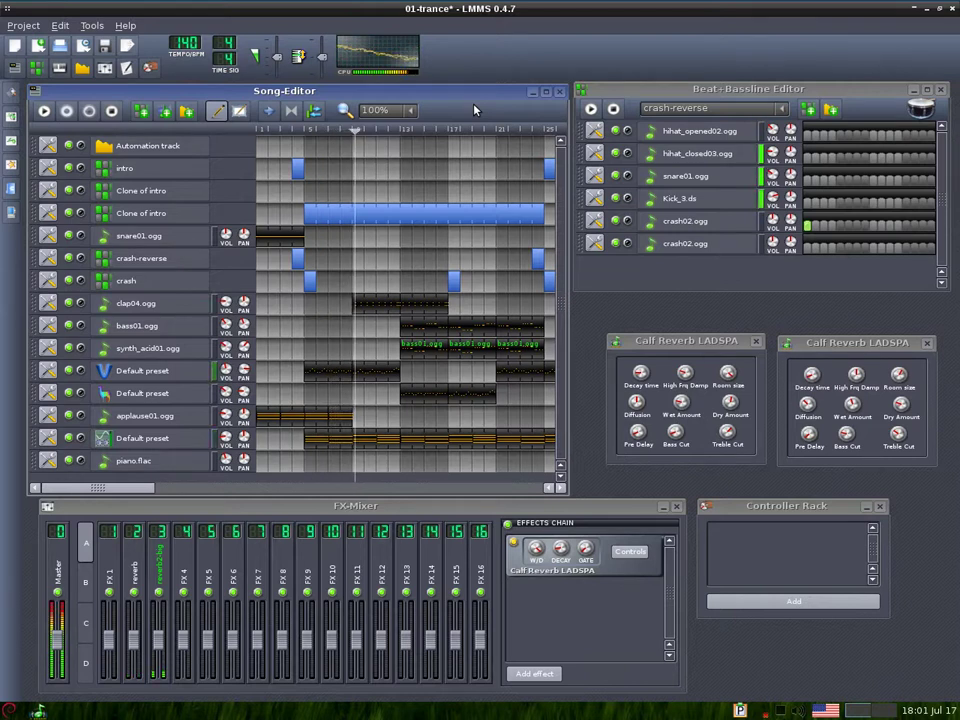
click(418, 74)
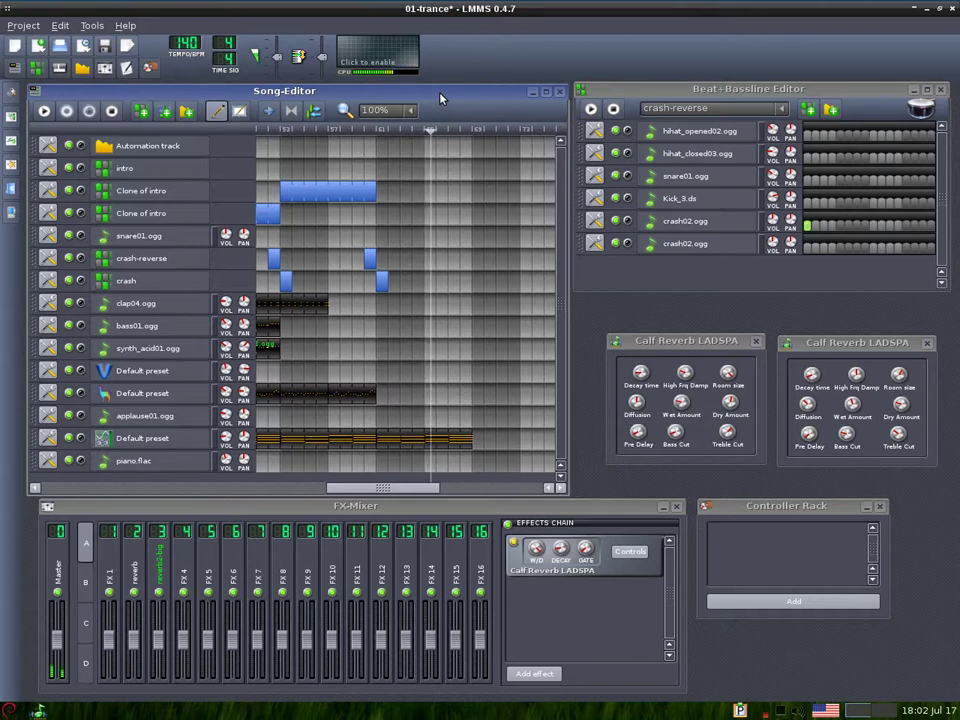
click(111, 112)
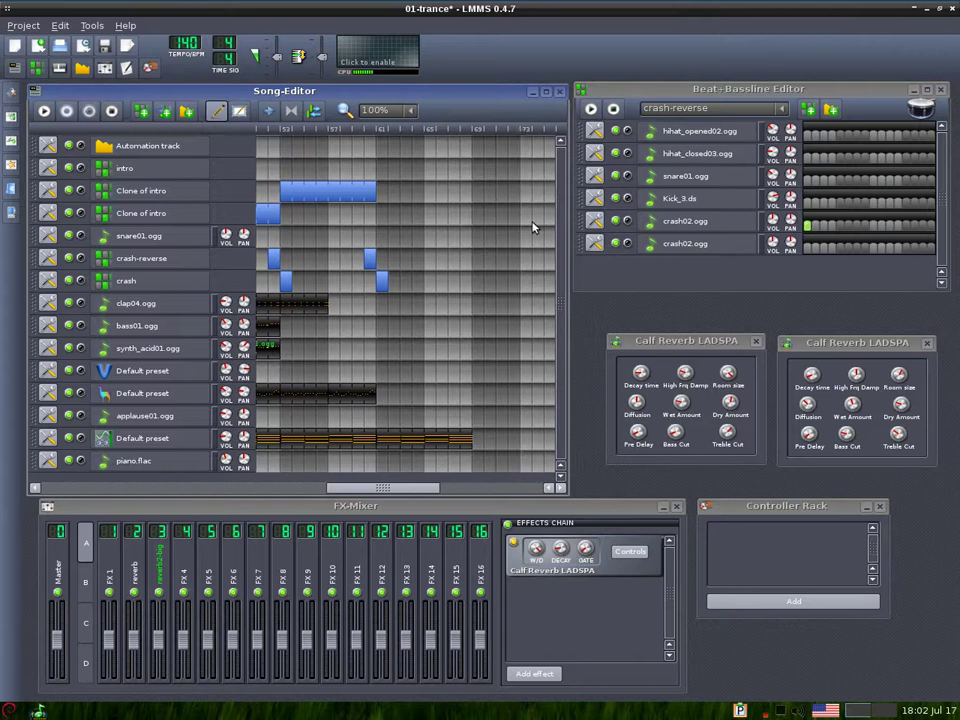
Inspect two late patterns on the Default preset track above applause01.ogg, audition the second one, and close the piano roll.
double_click(320, 402)
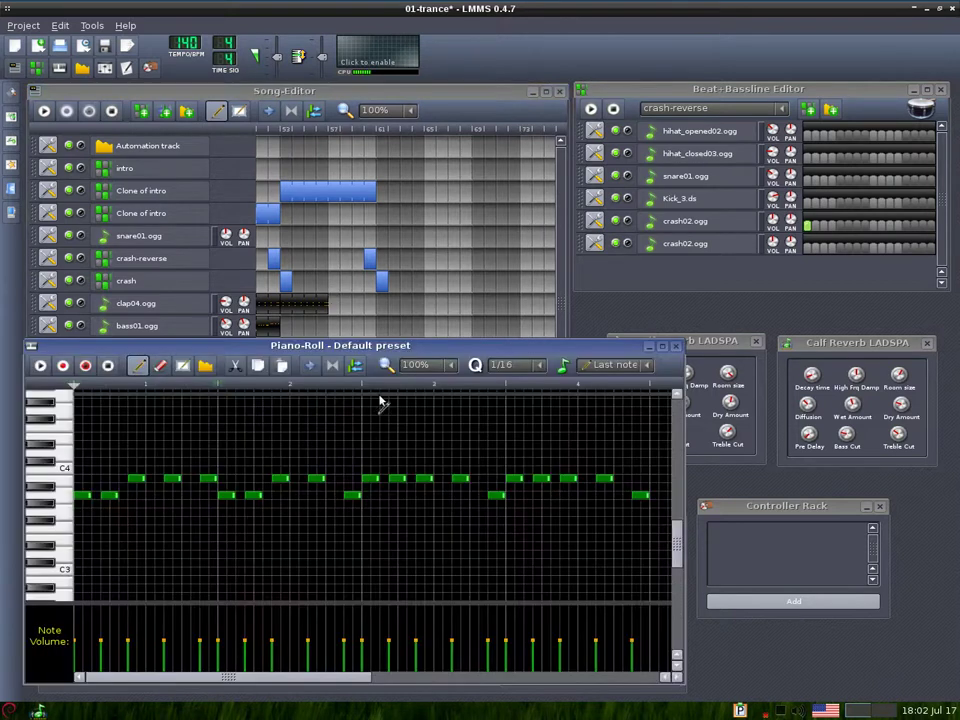
click(674, 346)
double_click(353, 397)
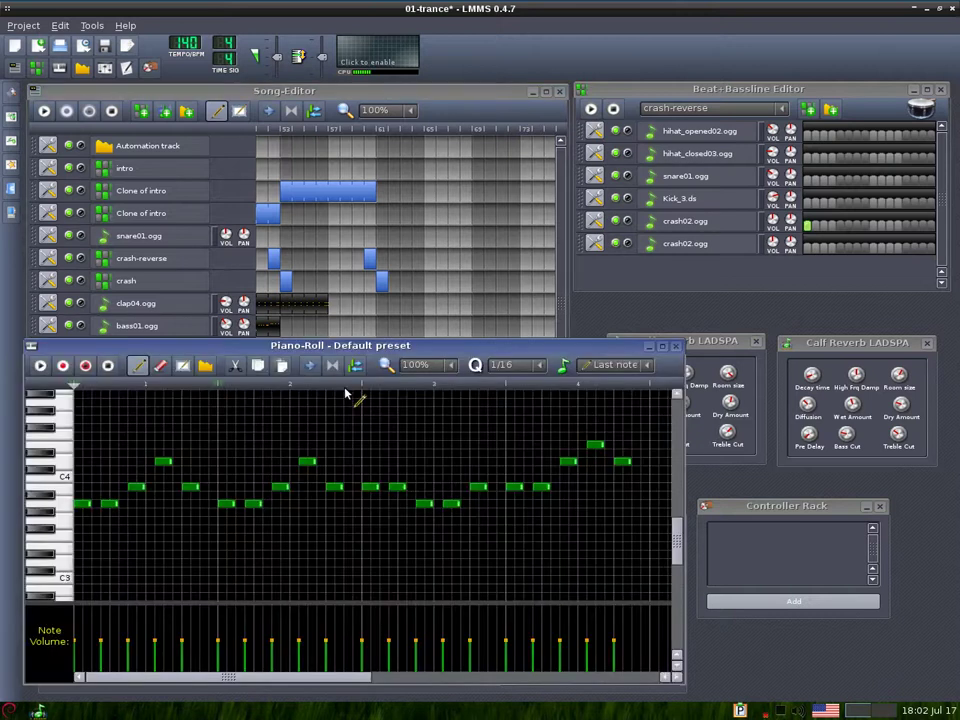
click(40, 365)
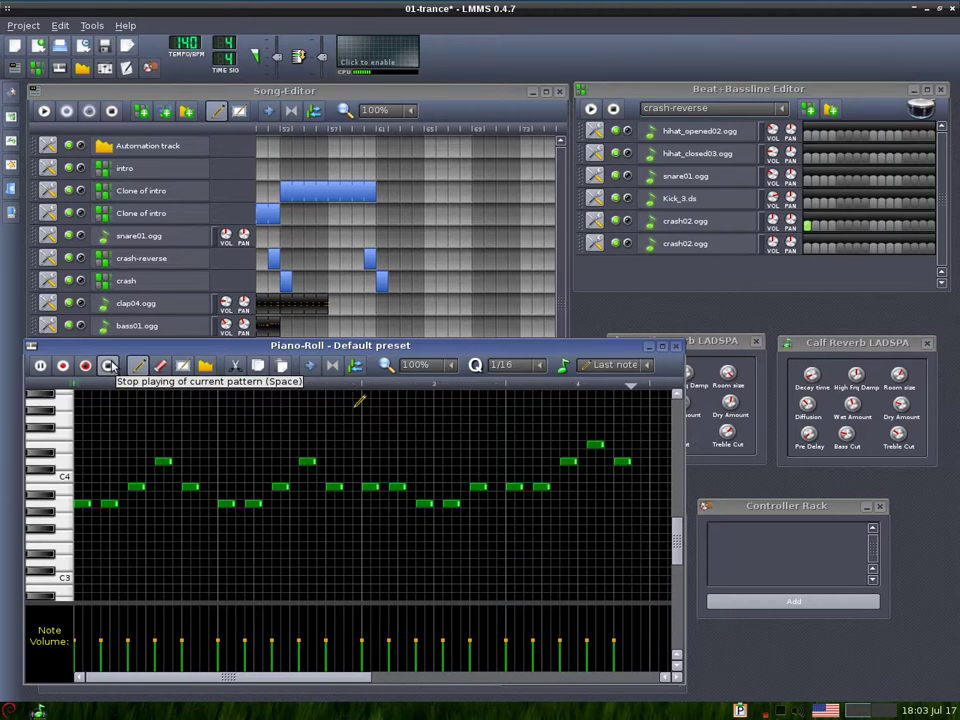
click(109, 365)
click(675, 346)
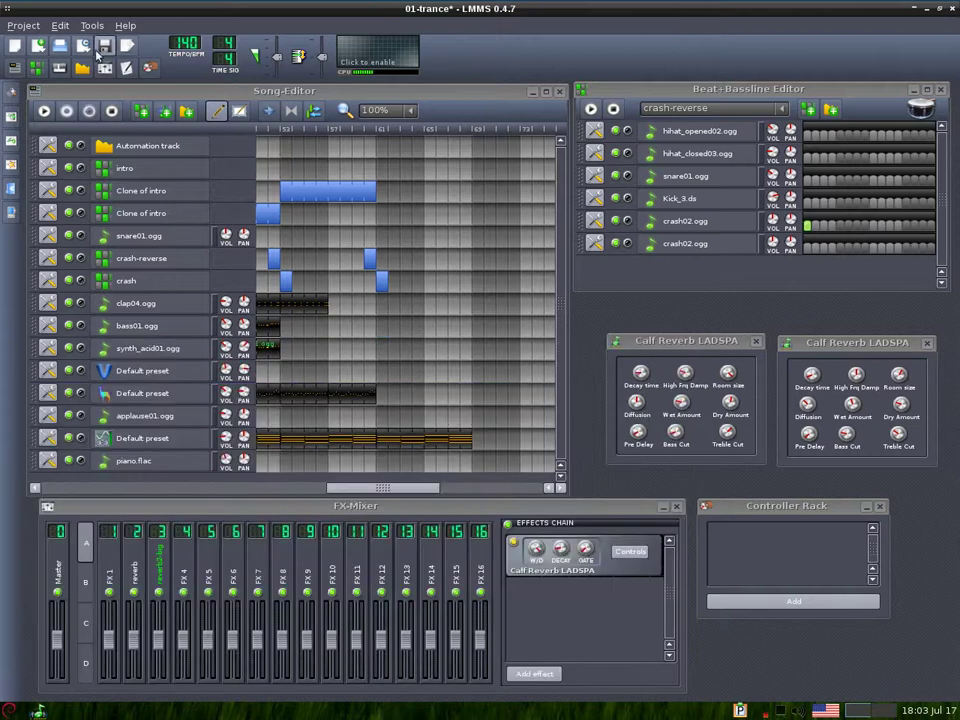
Review the MIDI, audio, performance and general pages of the program settings, and close the setup and its restart notice.
click(60, 26)
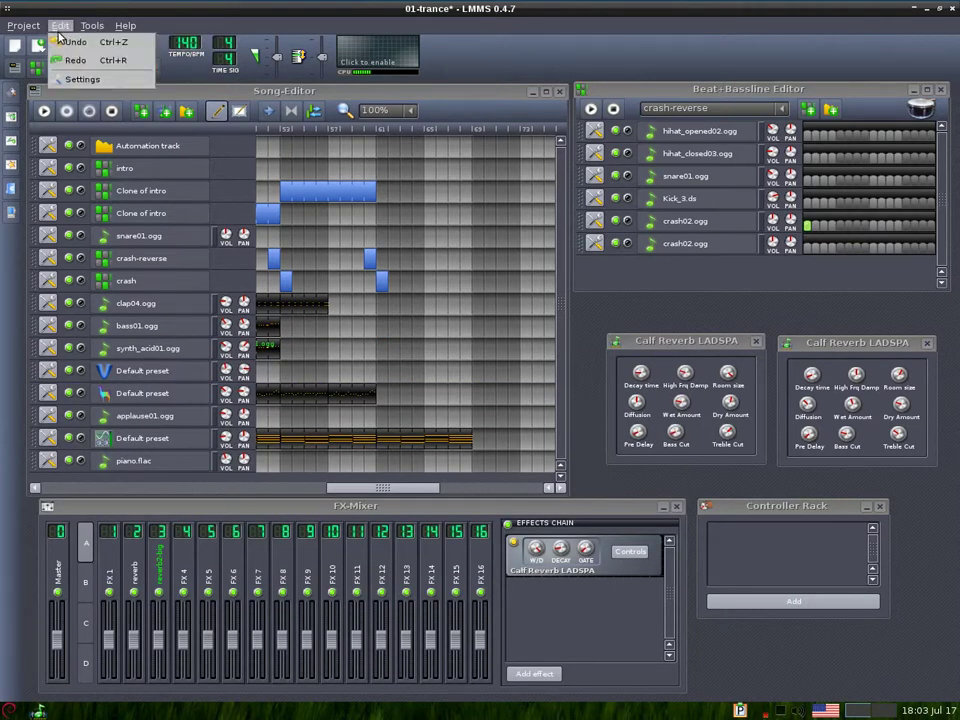
click(78, 79)
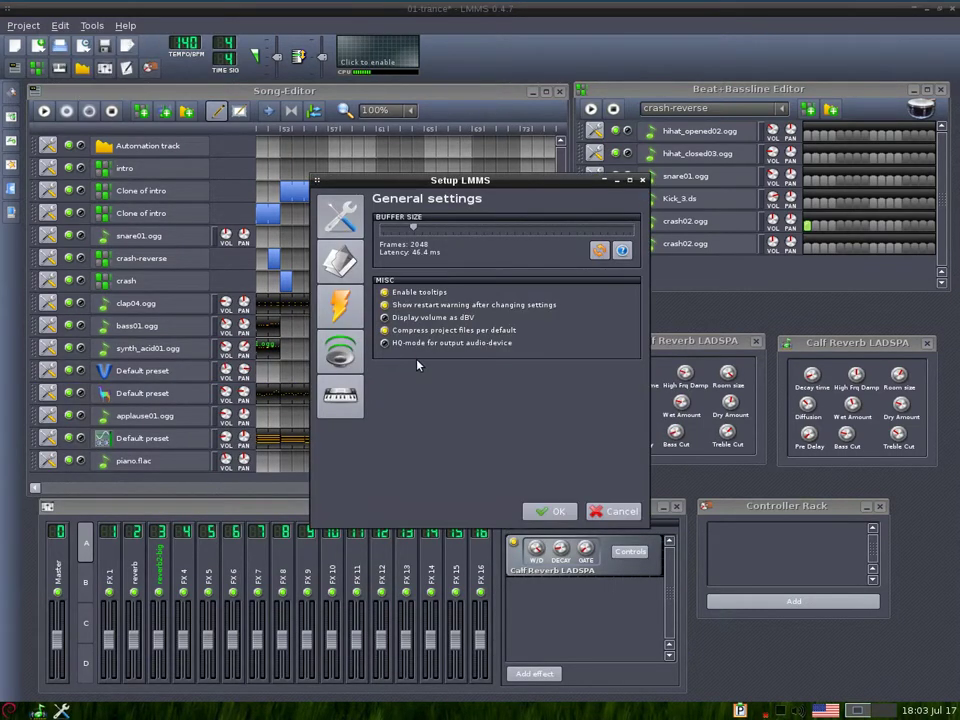
click(351, 378)
click(348, 348)
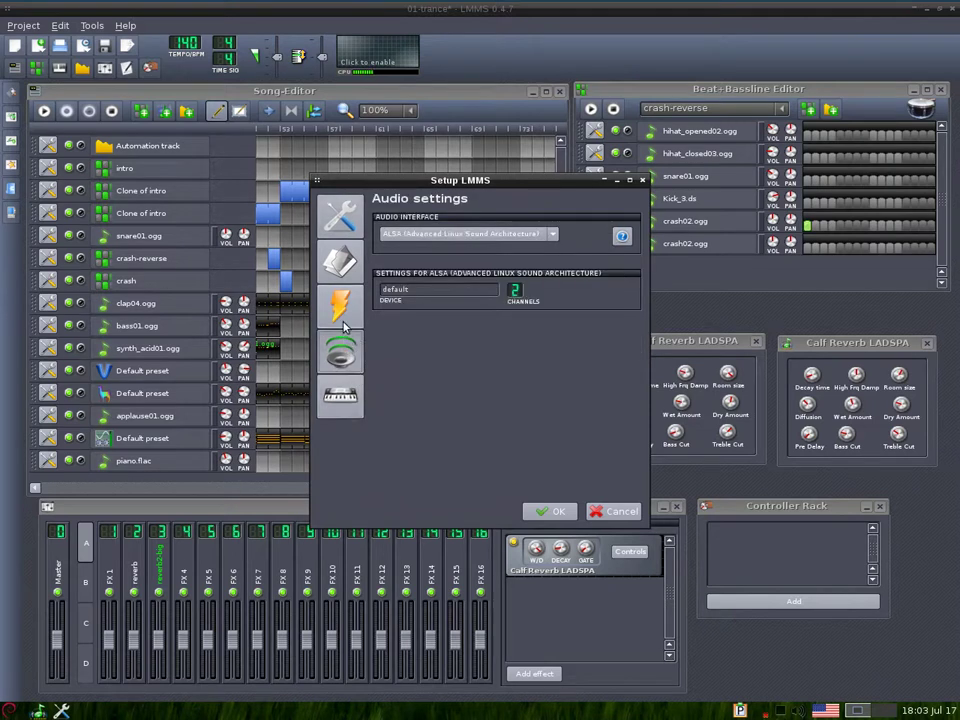
click(340, 305)
click(340, 224)
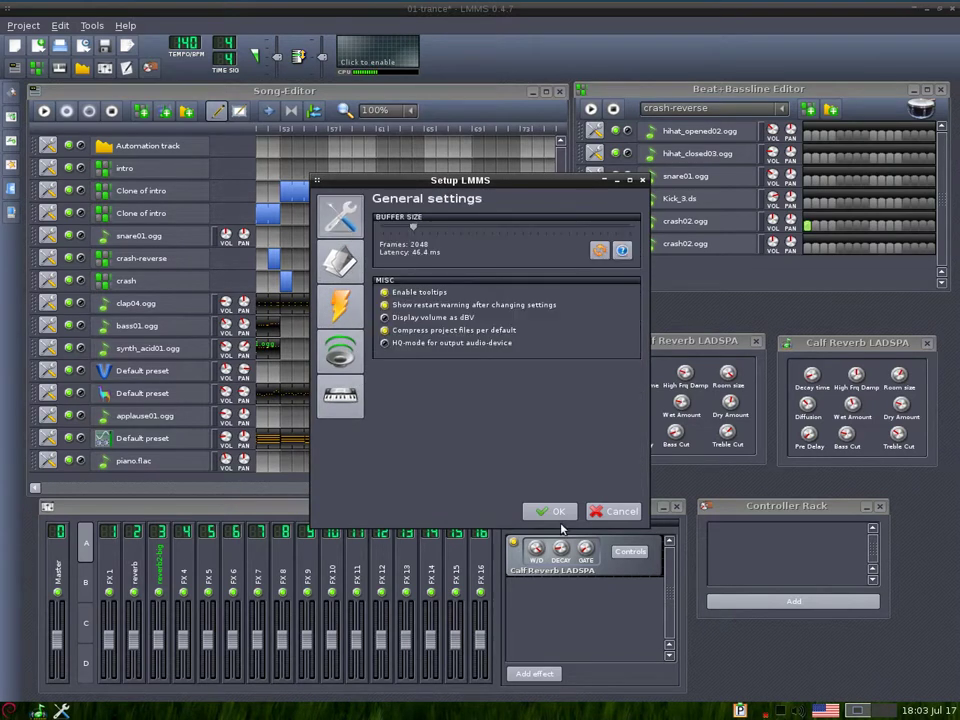
click(551, 512)
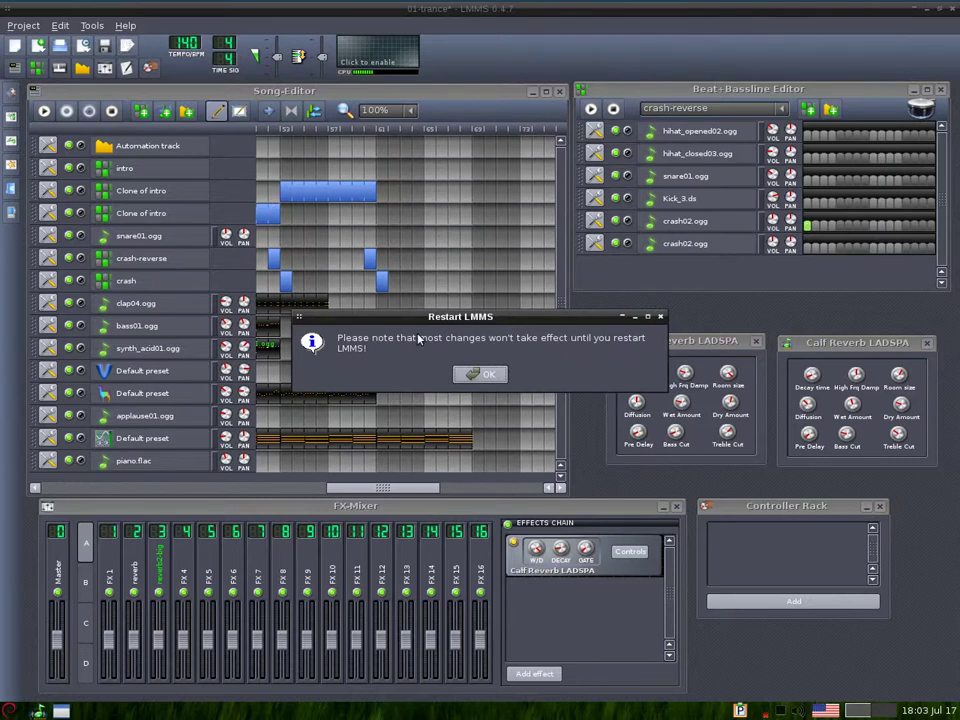
click(660, 317)
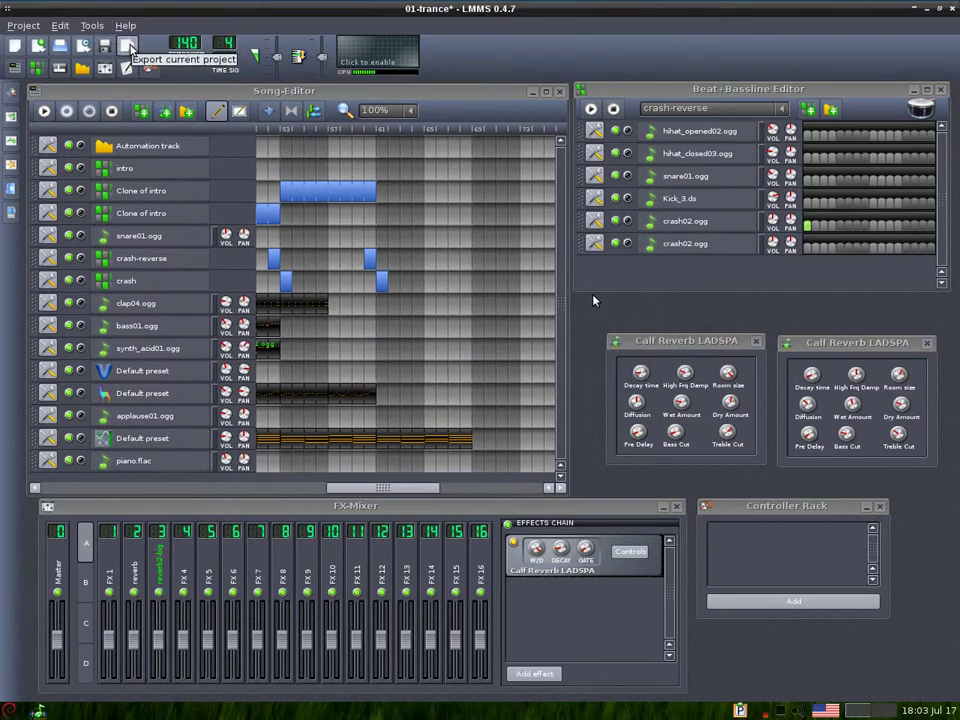
Replace the project notes with "Original from", the author's nickname, "17.july 2012" and a second line "free for all musican.", and close the notes.
key(F10)
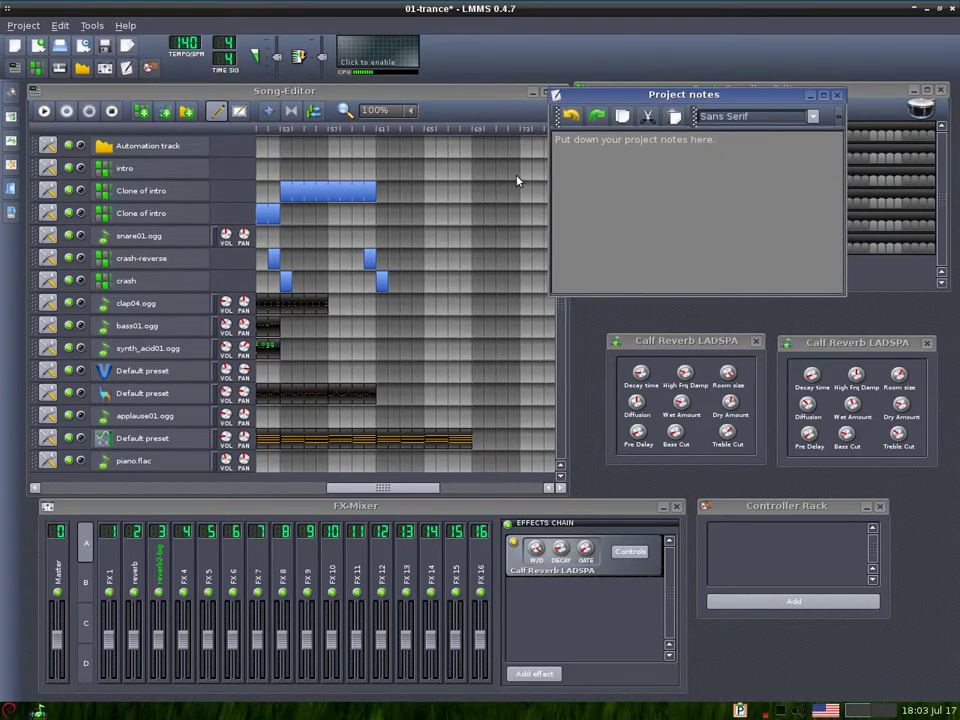
drag(746, 118, 357, 317)
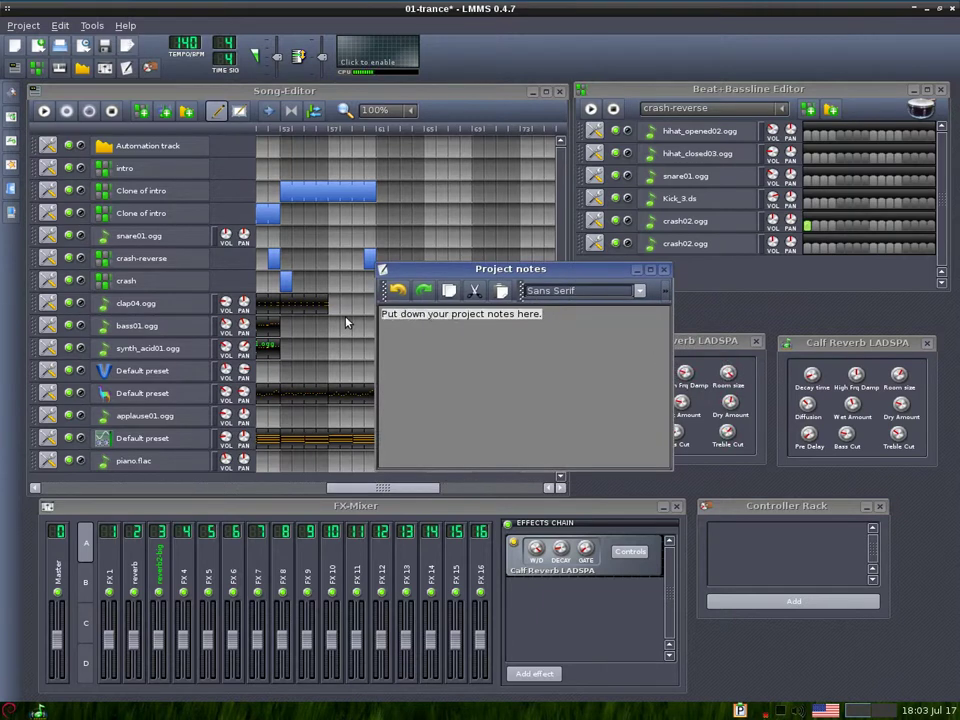
text(Original)
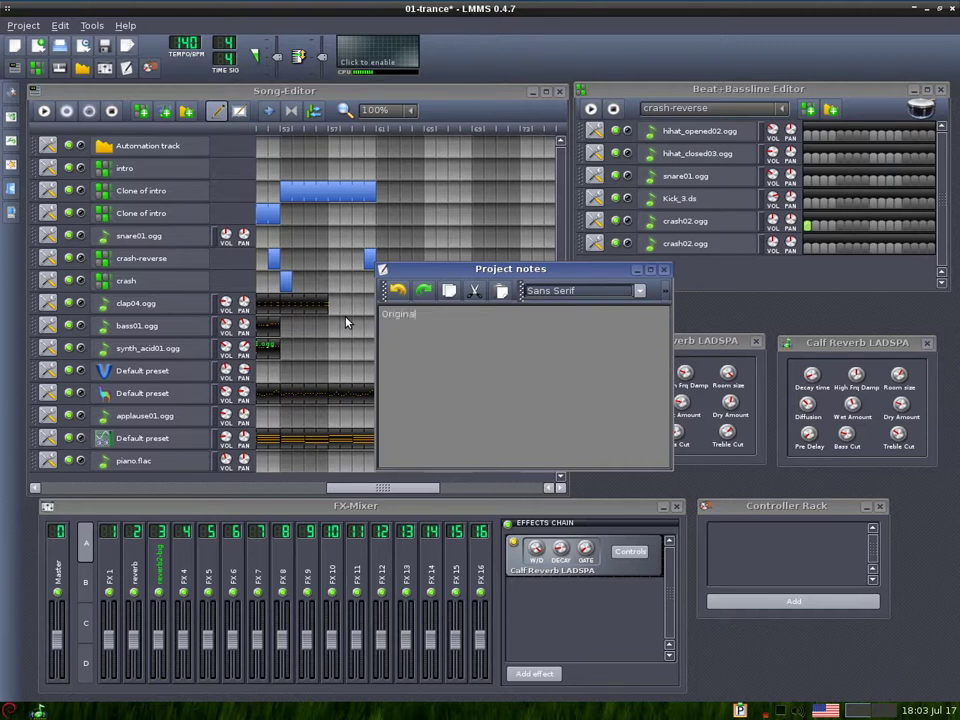
text( from mrstanlez 1)
text(fr)
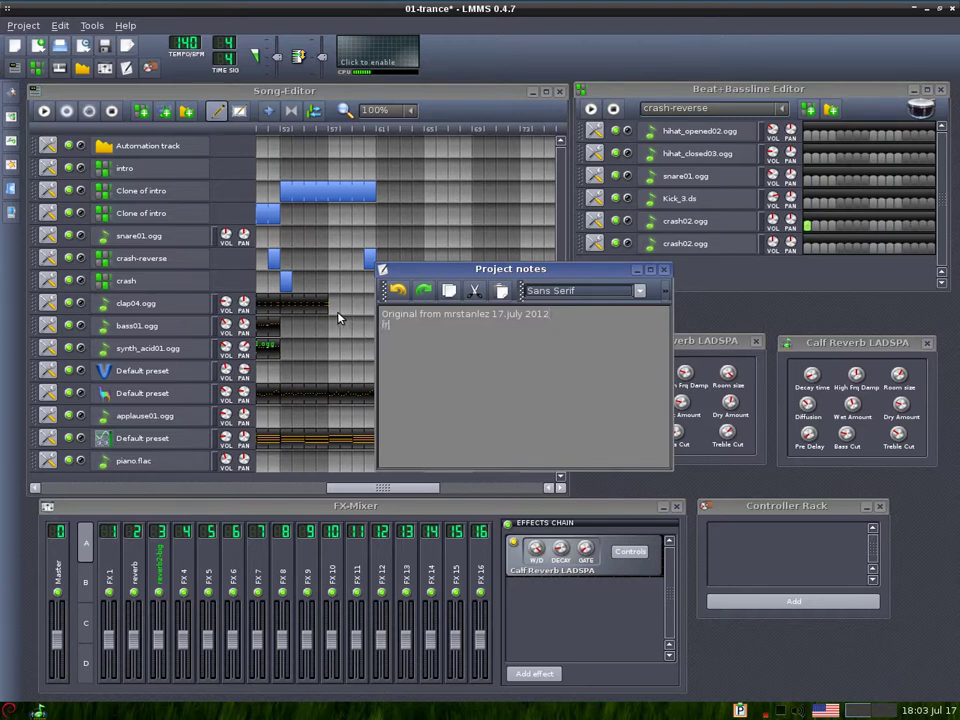
text(ee for all)
text( mus)
text(ica)
text(an)
text(.)
key(Home)
key(Return)
click(665, 273)
Save the 01-trance project and quit the program.
click(108, 46)
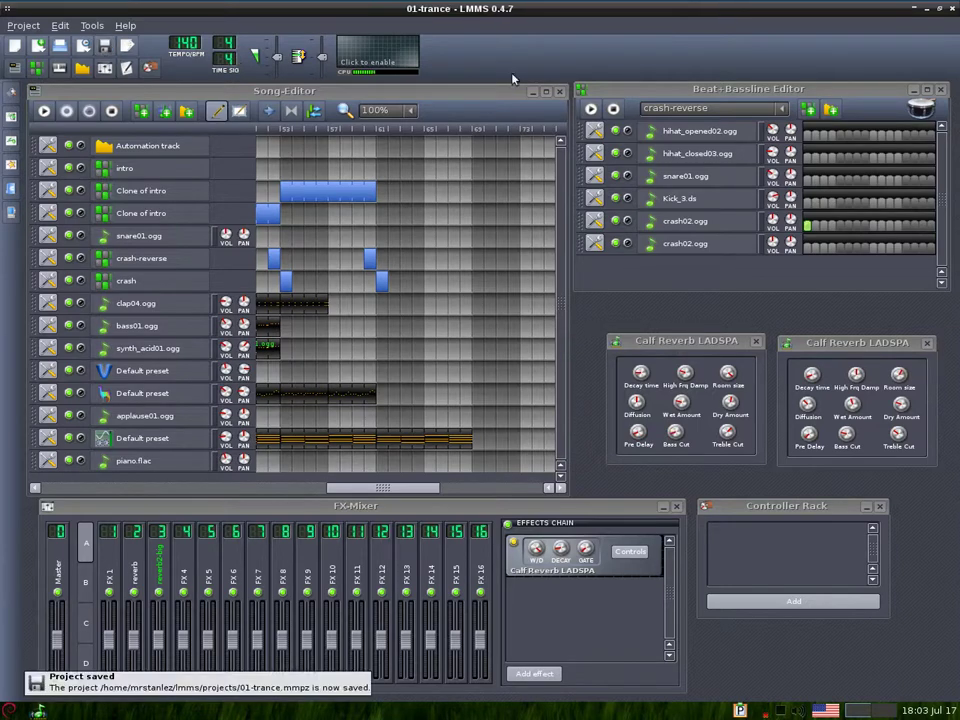
click(953, 9)
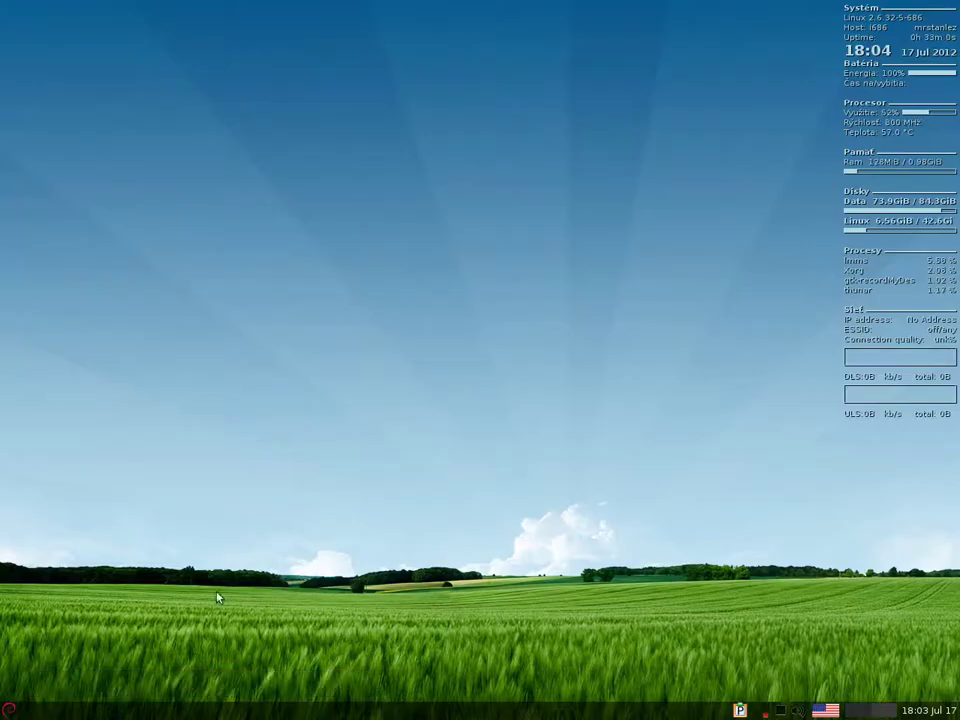